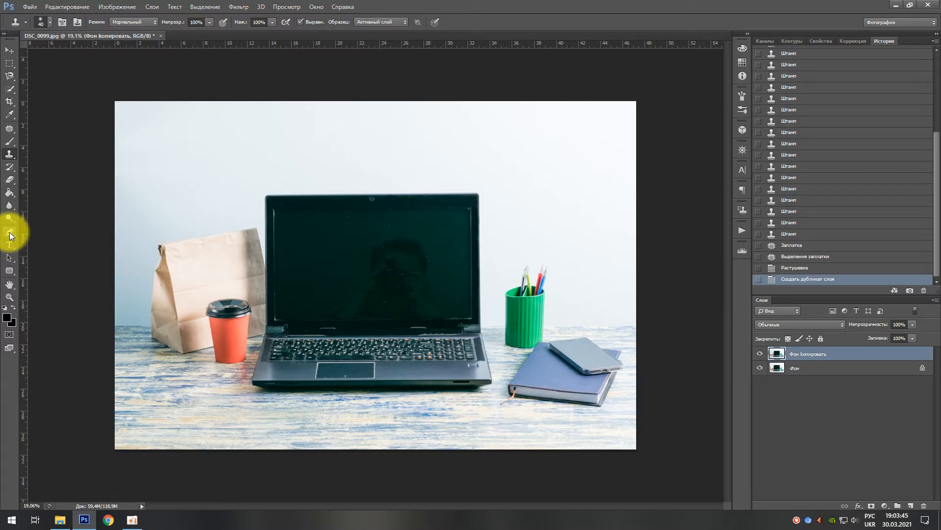
# Step: Start a Pen path at the upper-left corner of the laptop screen and run it down to the lower-left corner
pyautogui.click(10, 232)
pyautogui.scroll(2, 319, 236)
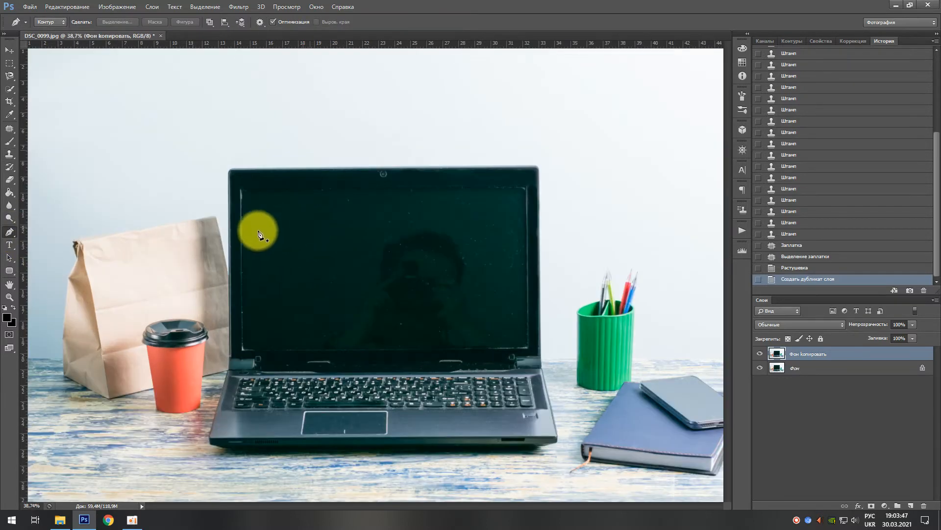
pyautogui.scroll(3, 219, 181)
pyautogui.scroll(3, 202, 177)
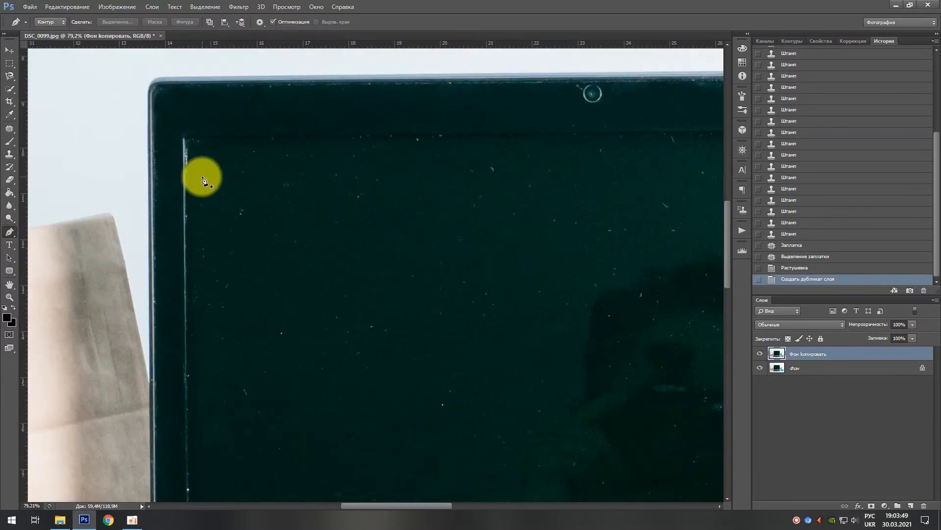
pyautogui.scroll(-3, 191, 162)
pyautogui.scroll(5, 191, 161)
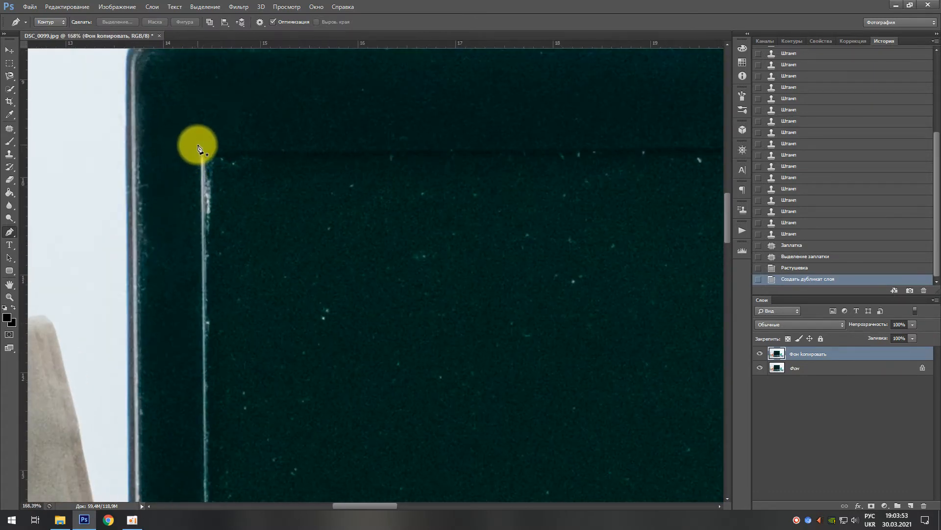
pyautogui.click(198, 146)
pyautogui.scroll(-4, 200, 227)
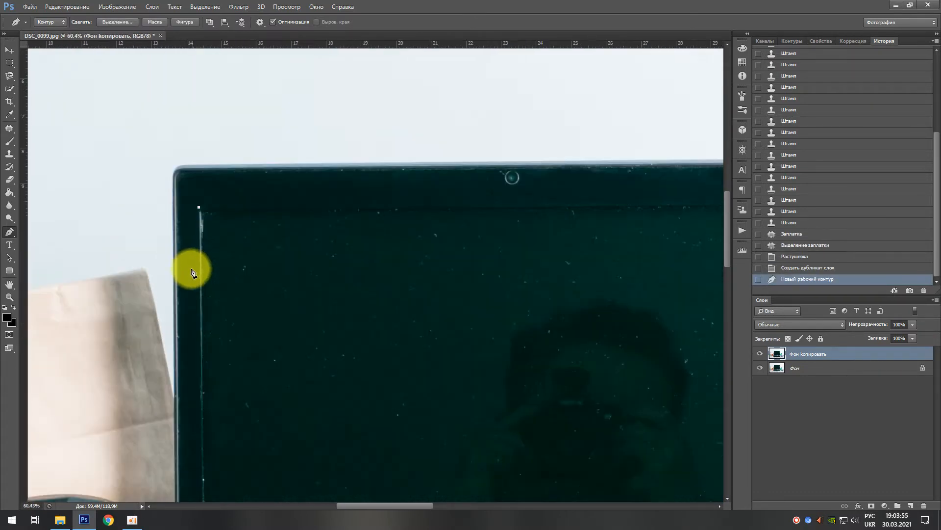
pyautogui.scroll(-1, 208, 376)
pyautogui.moveTo(295, 404); pyautogui.dragTo(313, 231)
pyautogui.scroll(4, 228, 387)
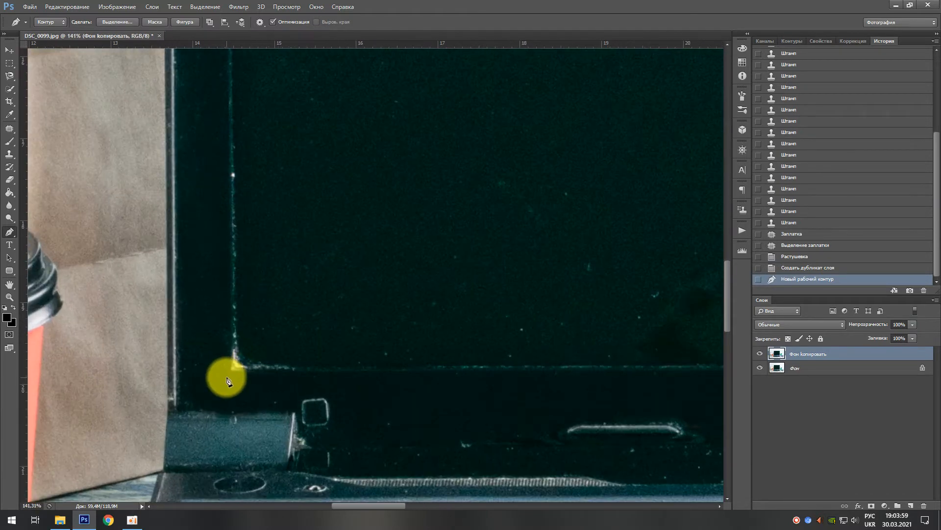
pyautogui.click(226, 375)
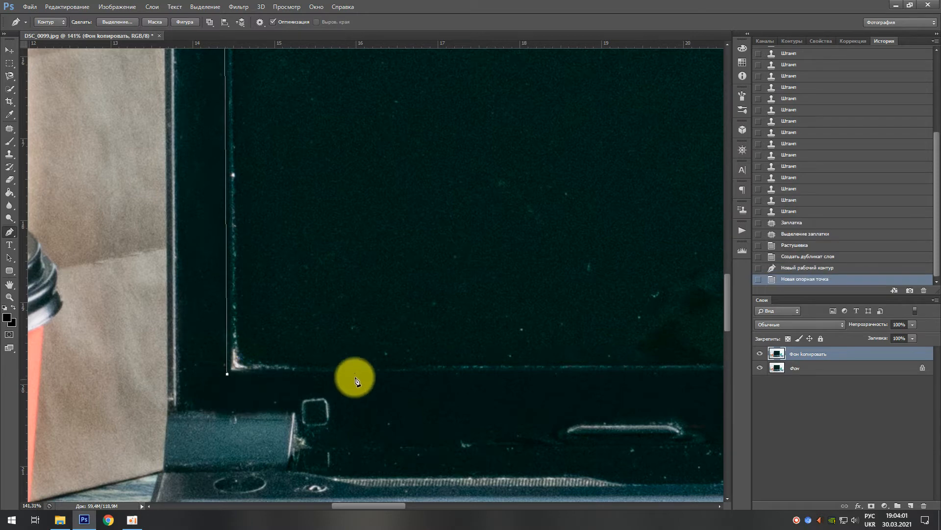
# Step: Continue the path through the screen's lower-right and upper-right corners and close it at the starting point
pyautogui.moveTo(265, 371); pyautogui.dragTo(74, 363)
pyautogui.moveTo(479, 370); pyautogui.dragTo(255, 349)
pyautogui.moveTo(363, 374); pyautogui.dragTo(320, 368)
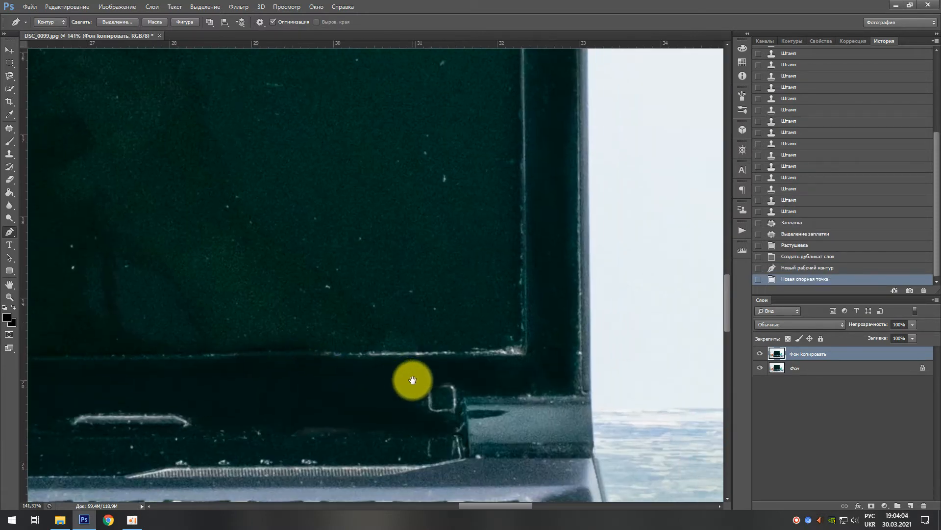
pyautogui.click(528, 363)
pyautogui.moveTo(526, 361); pyautogui.dragTo(498, 405)
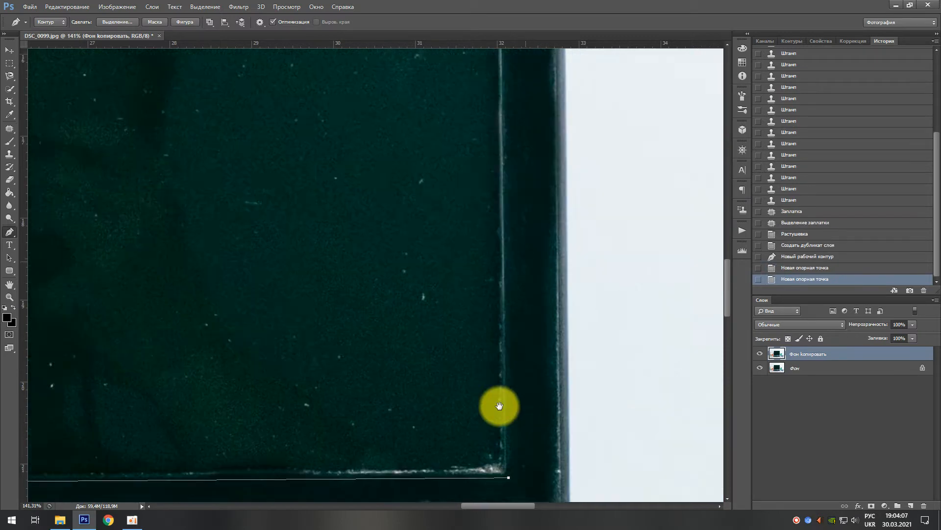
pyautogui.moveTo(496, 185); pyautogui.dragTo(496, 382)
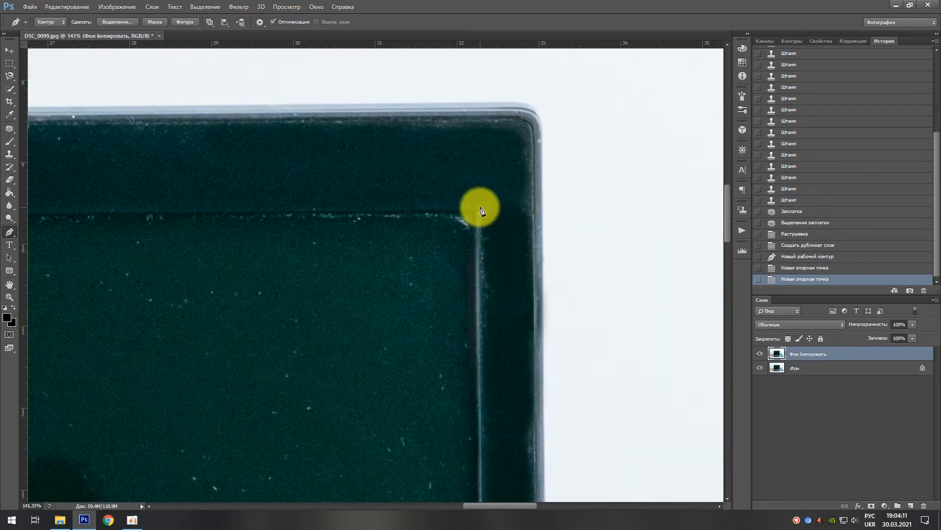
pyautogui.click(481, 211)
pyautogui.moveTo(315, 278); pyautogui.dragTo(550, 296)
pyautogui.moveTo(460, 296); pyautogui.dragTo(288, 294)
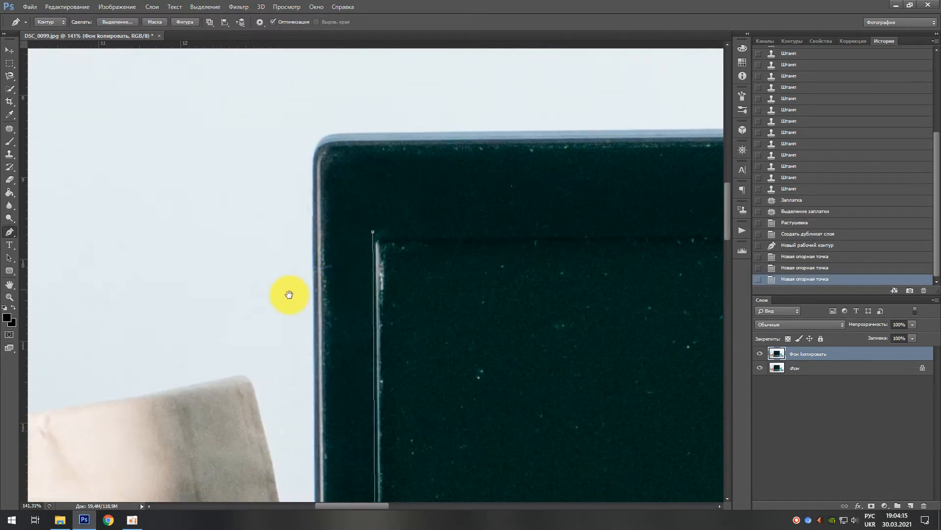
pyautogui.click(331, 234)
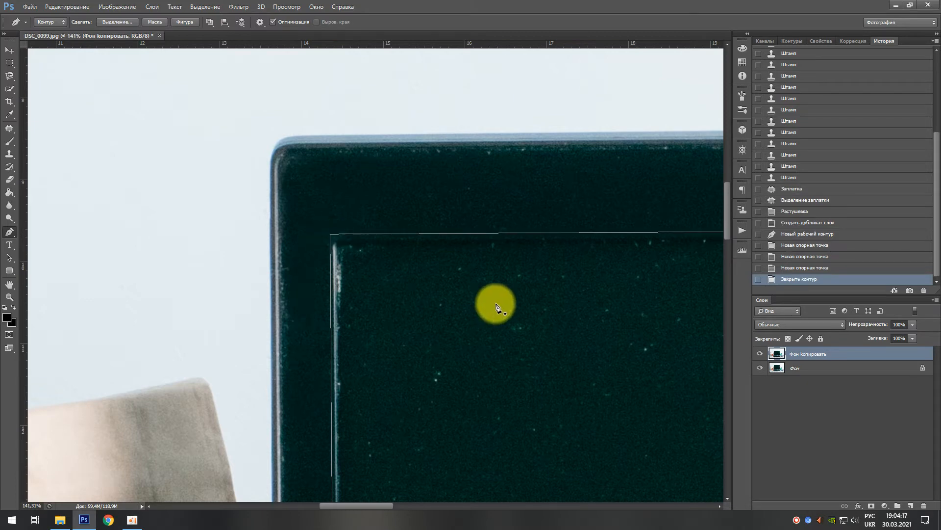
# Step: Convert the screen path into a new selection with a 3-pixel feather and clear that area from the background copy layer
pyautogui.scroll(-3, 494, 304)
pyautogui.scroll(-3, 478, 319)
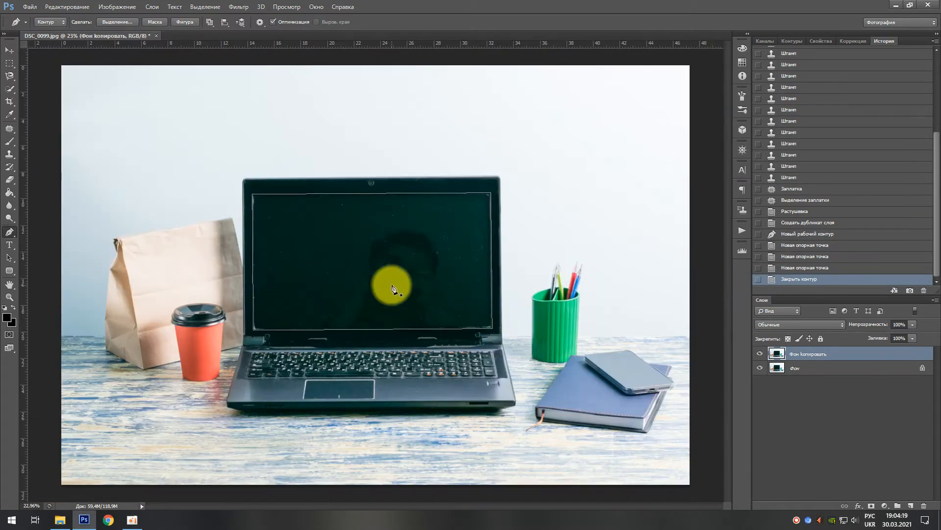
pyautogui.rightClick(363, 242)
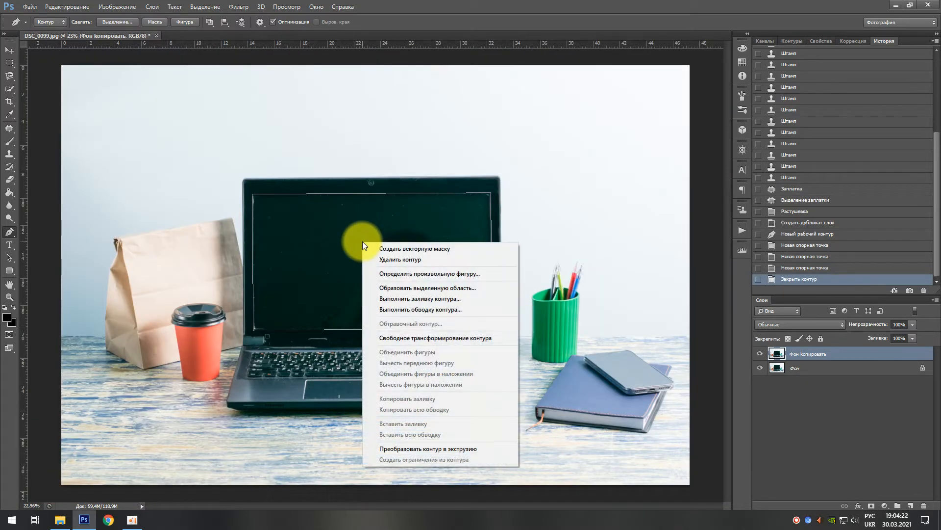
pyautogui.click(422, 292)
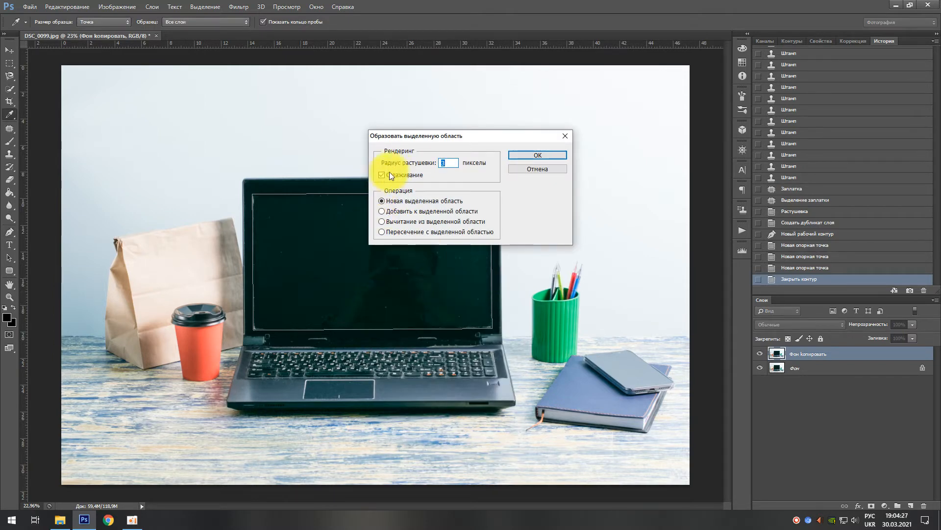
pyautogui.click(444, 164)
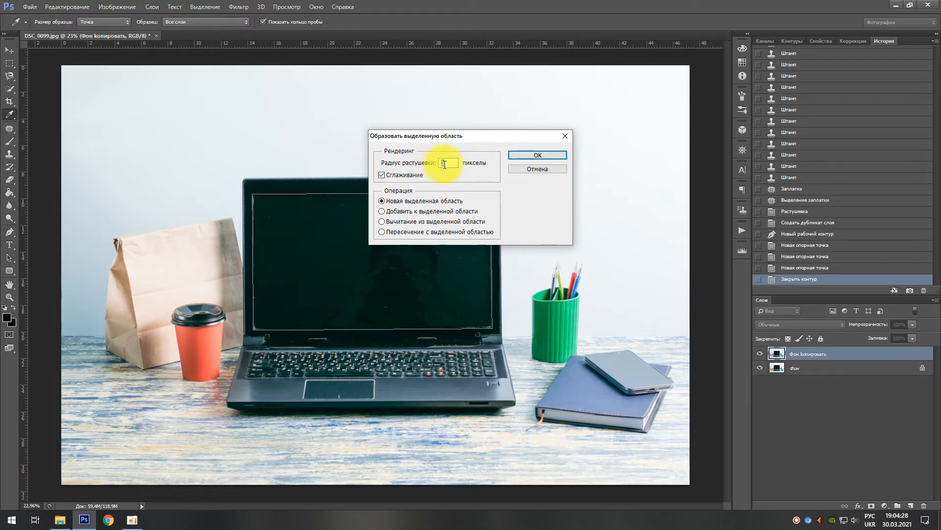
pyautogui.click(539, 155)
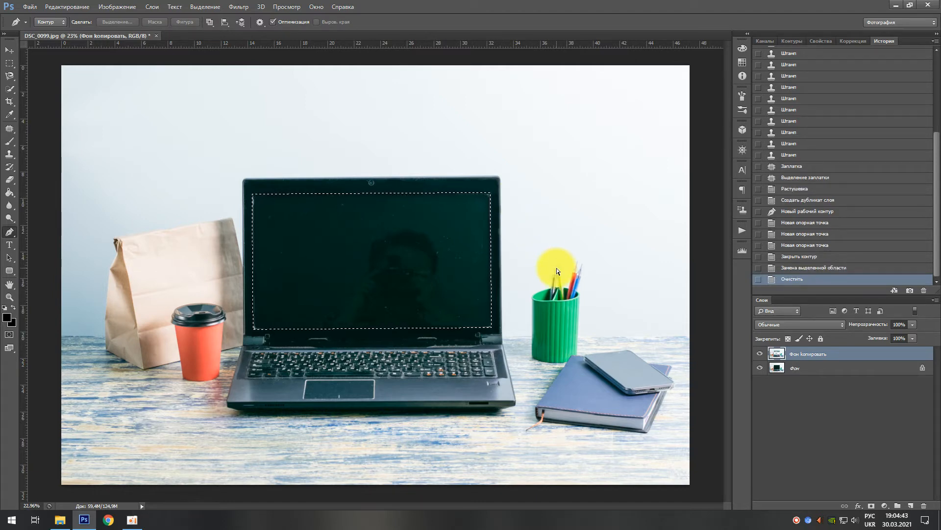
pyautogui.hotkey('ctrl', 'd')
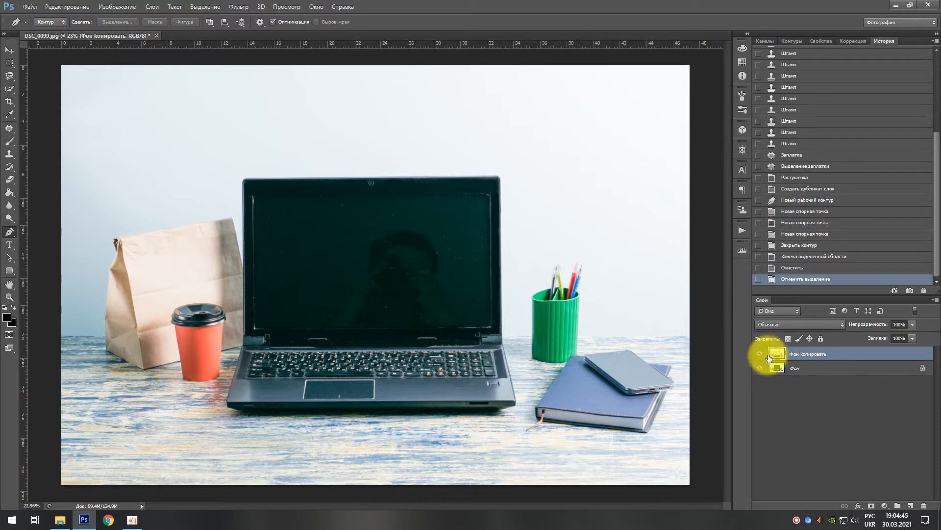
# Step: Add a solid white (ffffff) colour fill layer directly above the original background layer Фон
pyautogui.click(799, 369)
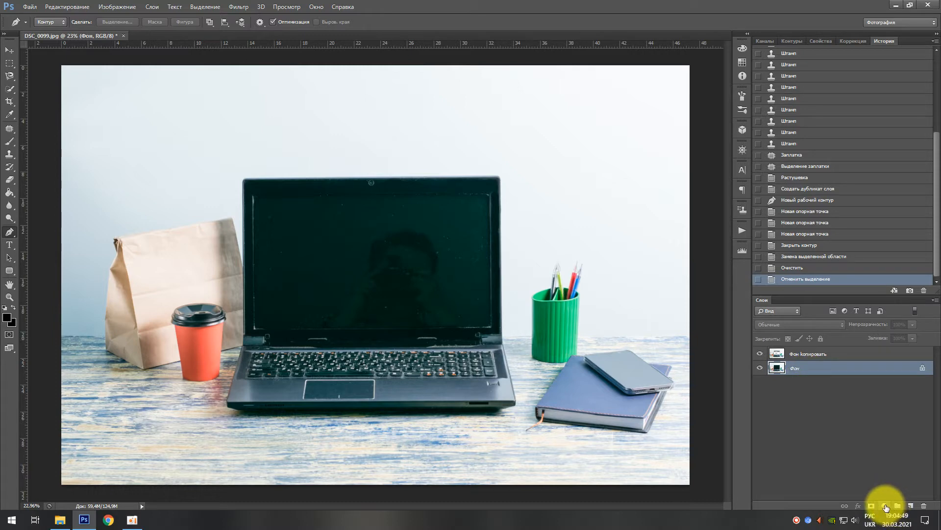
pyautogui.click(885, 505)
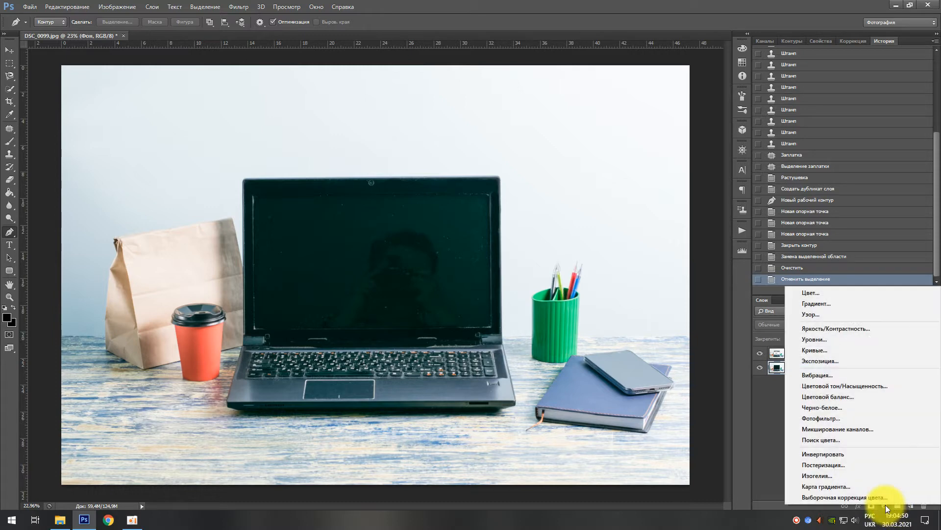
pyautogui.click(818, 294)
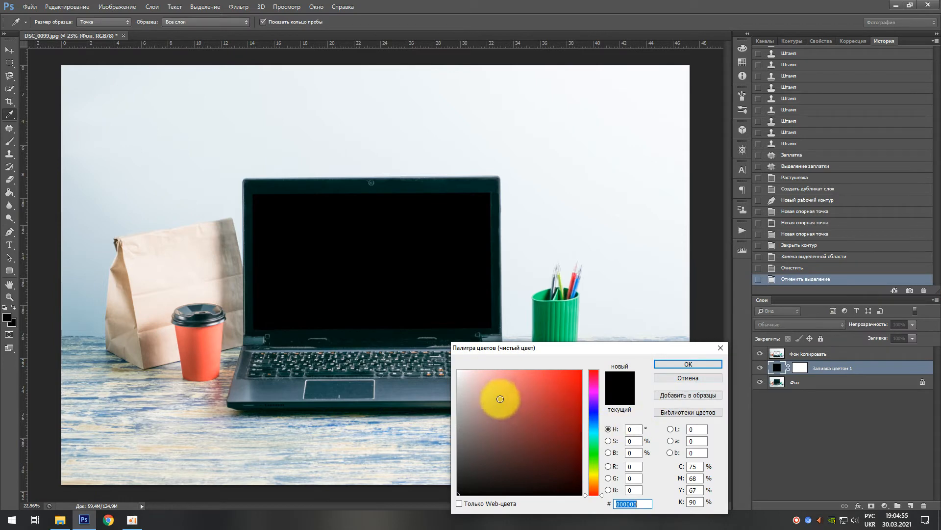
pyautogui.click(467, 384)
pyautogui.moveTo(467, 384)
pyautogui.mouseDown()
pyautogui.moveTo(452, 357)
pyautogui.moveTo(439, 356)
pyautogui.mouseUp()
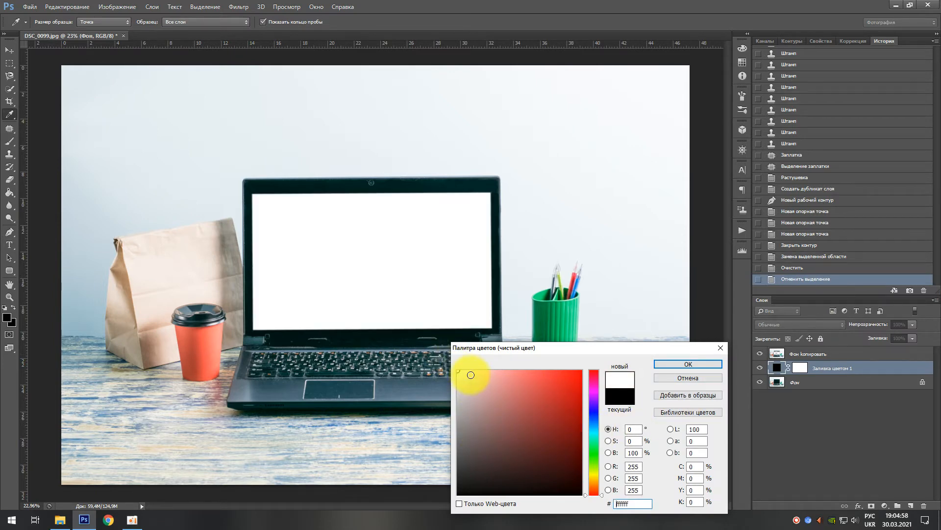
pyautogui.click(688, 364)
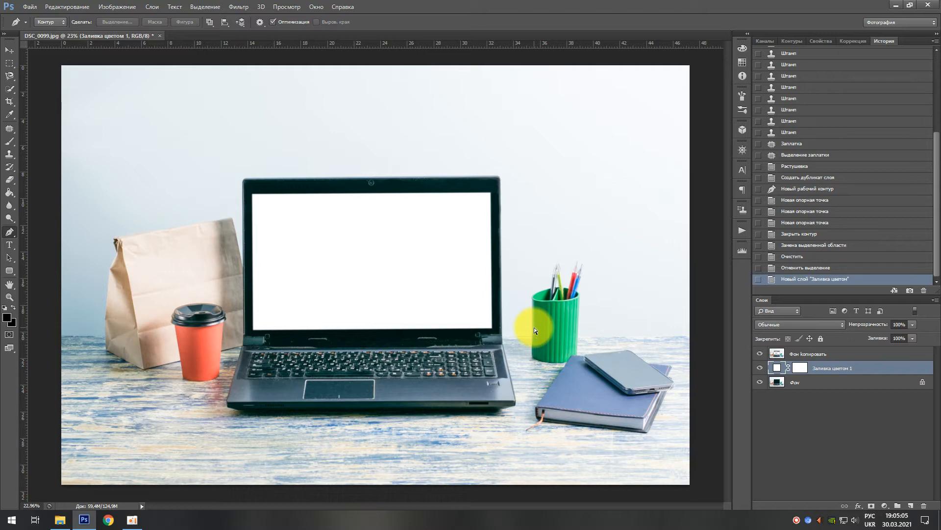
# Step: Save the image as the JPEG DSC_0099.jpg at quality 12, replacing the existing file
pyautogui.hotkey('ctrl', 'shift', 's')
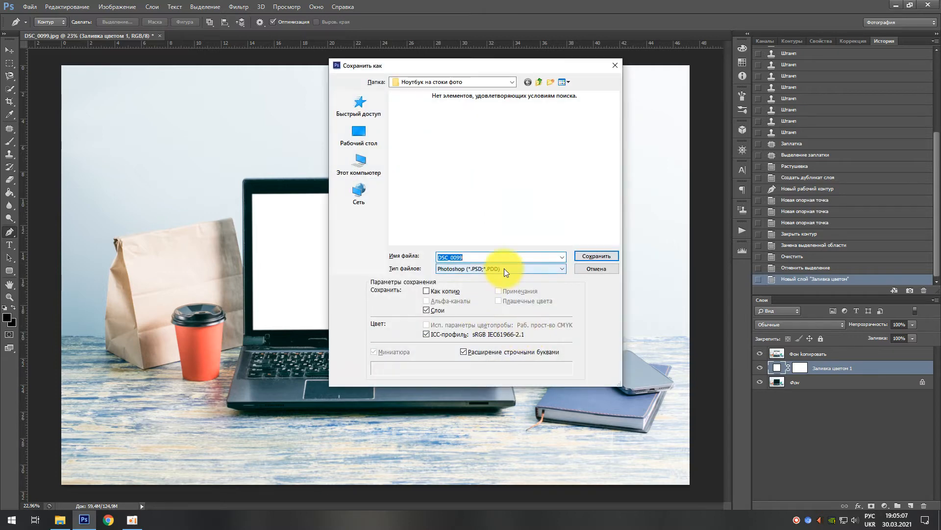
pyautogui.click(504, 269)
pyautogui.click(474, 335)
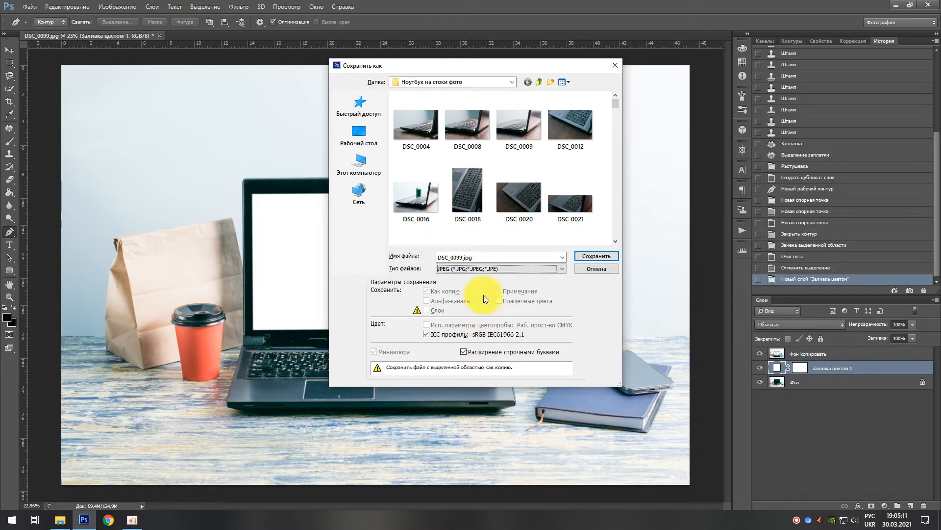
pyautogui.click(611, 255)
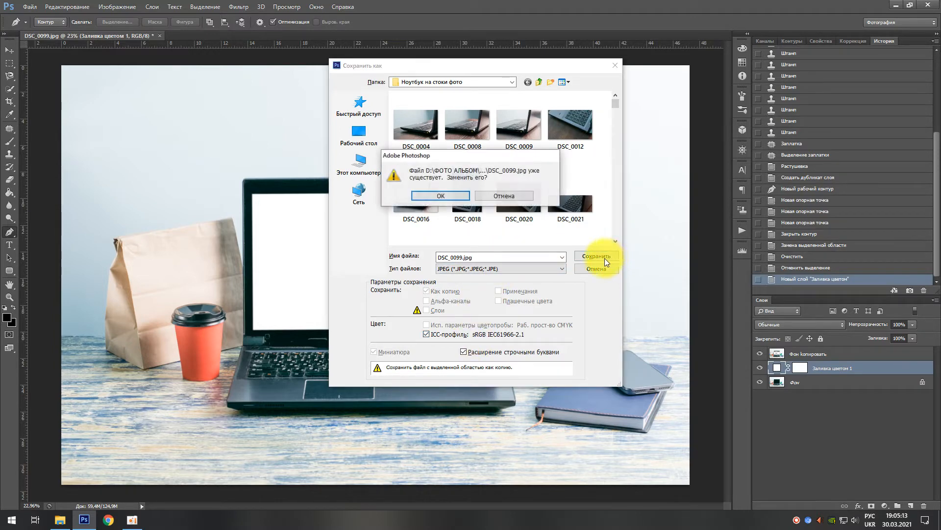
pyautogui.click(440, 195)
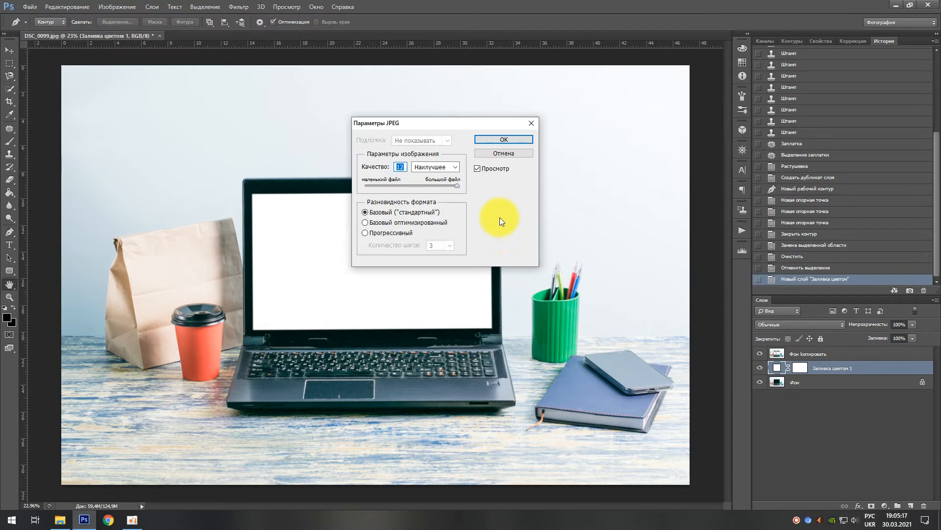
pyautogui.click(501, 139)
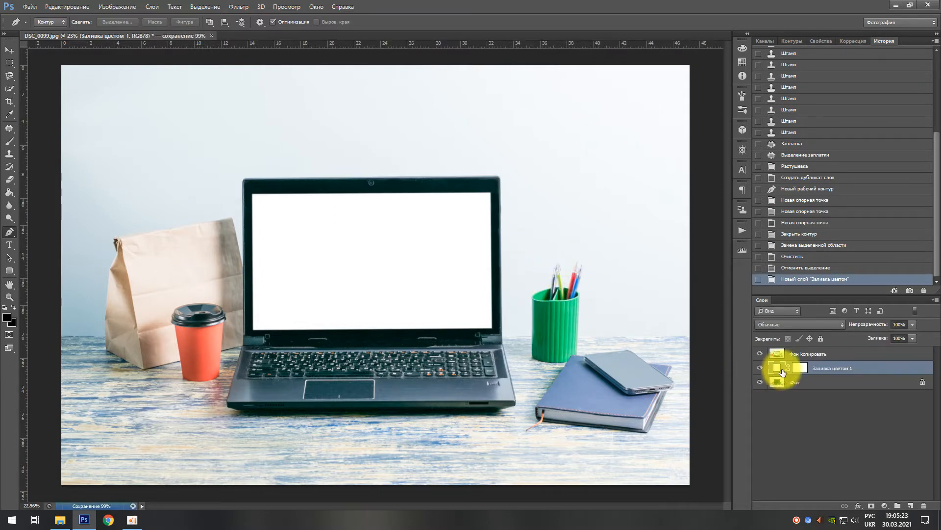
# Step: Add an empty layer above the background copy and set the Type tool's text colour to the orange-red f84033
pyautogui.click(808, 354)
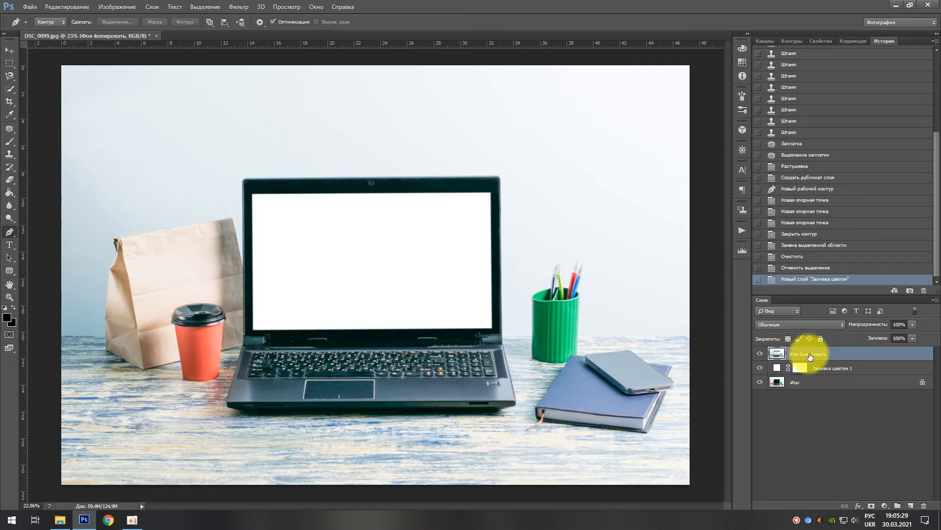
pyautogui.click(912, 505)
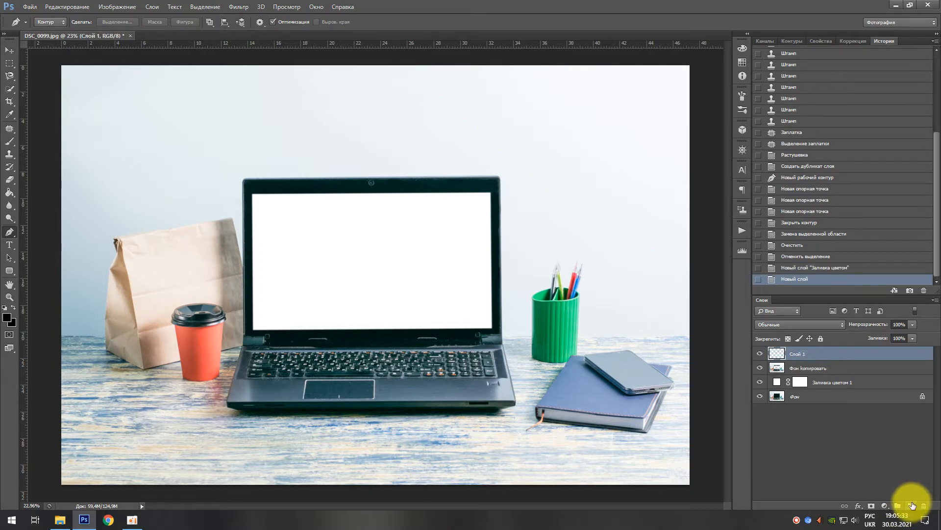
pyautogui.click(10, 246)
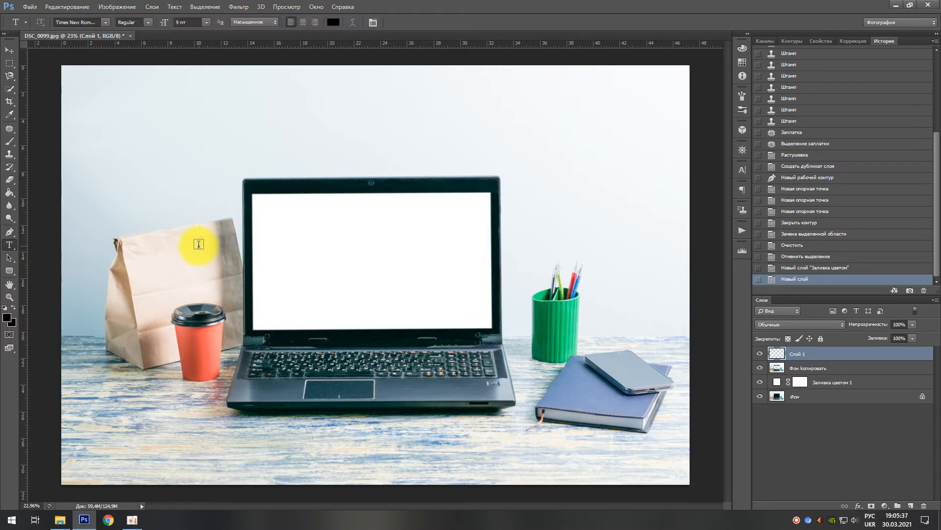
pyautogui.scroll(3, 325, 254)
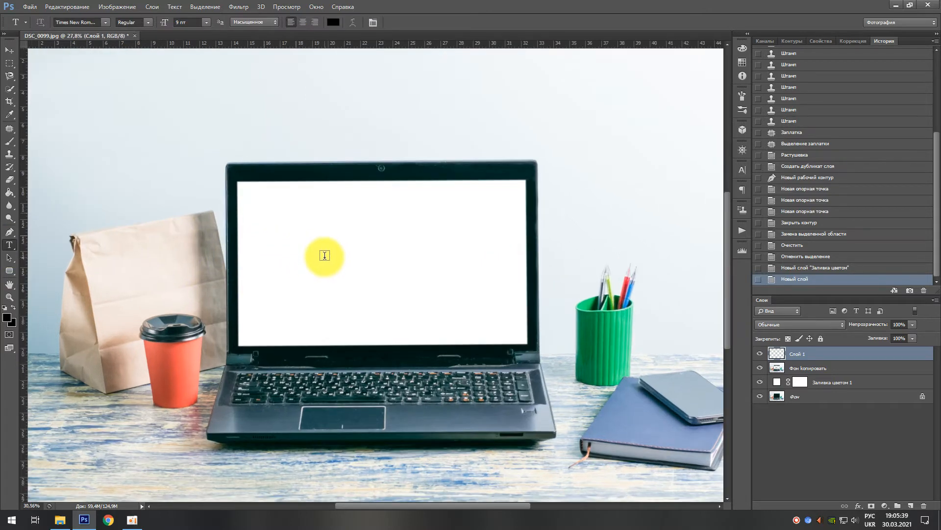
pyautogui.click(334, 24)
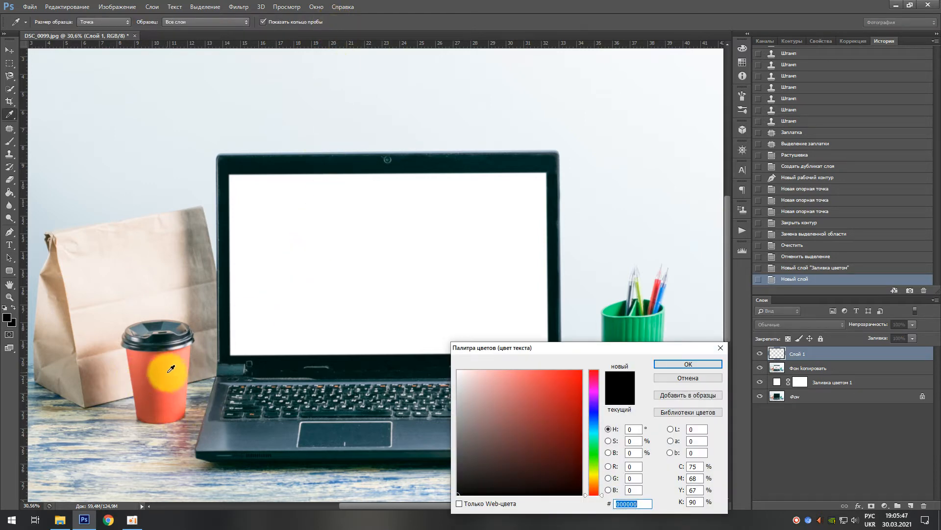
pyautogui.click(171, 368)
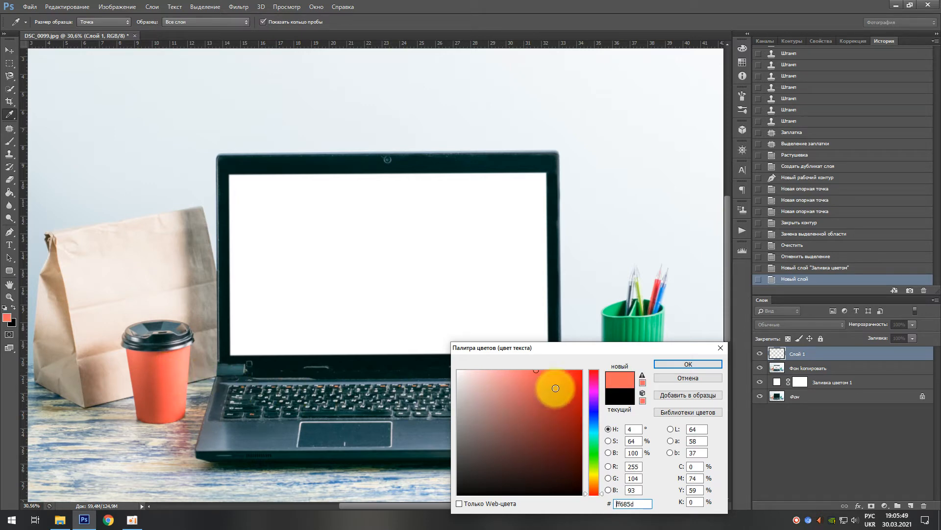
pyautogui.click(557, 373)
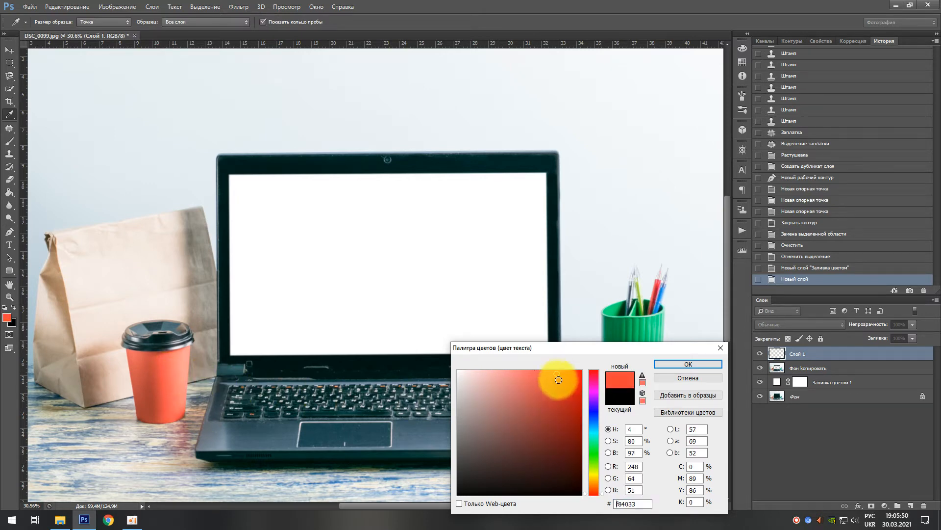
pyautogui.click(677, 362)
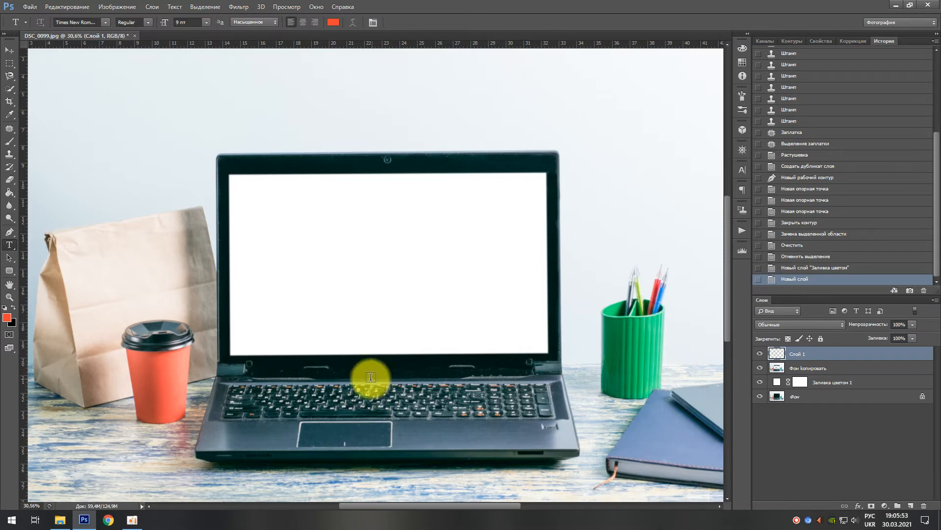
# Step: Switch to Chrome, open the bookmarked Google Translate page and translate the phrase "обеденный перерыв" from Russian to English
pyautogui.click(109, 519)
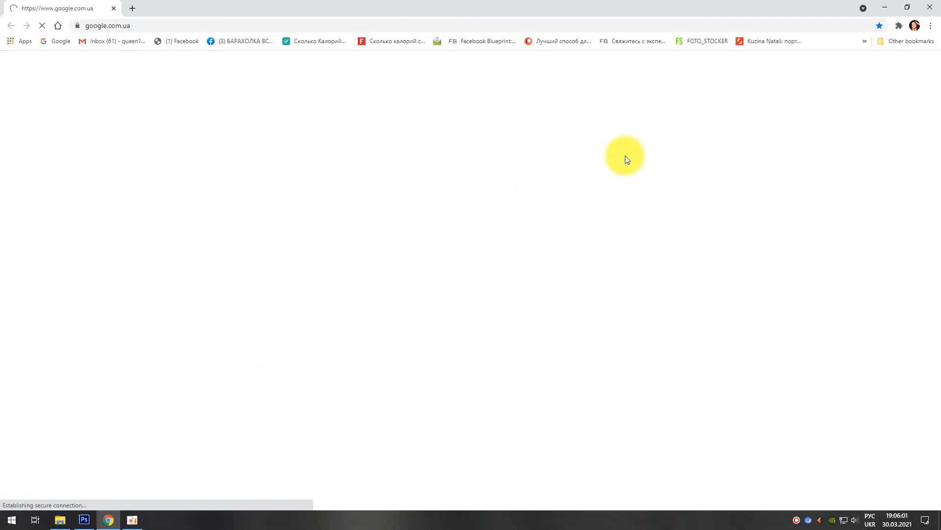
pyautogui.click(864, 41)
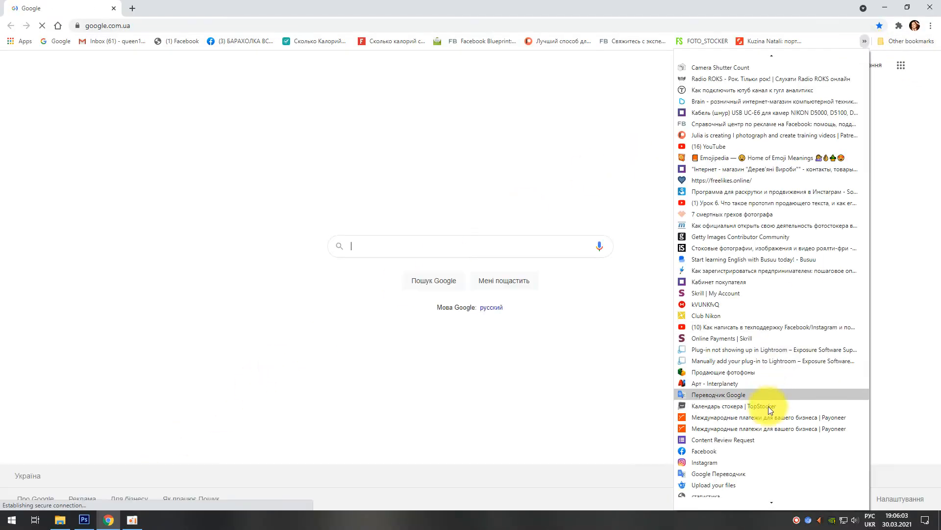
pyautogui.click(736, 469)
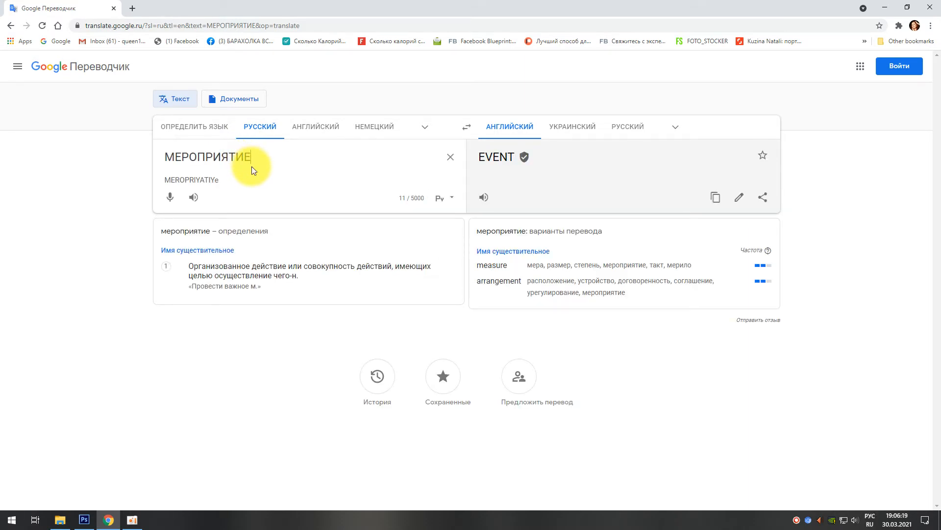
pyautogui.moveTo(267, 157); pyautogui.dragTo(120, 170)
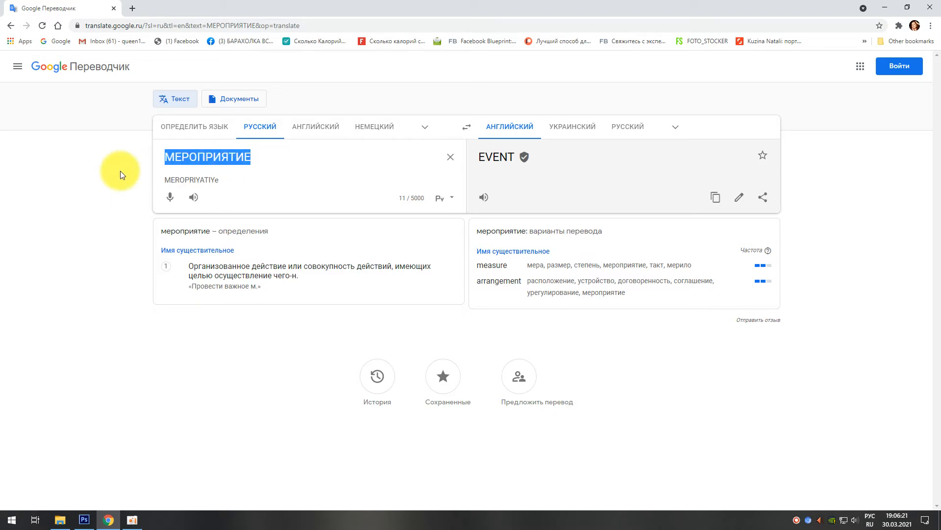
pyautogui.write('Об')
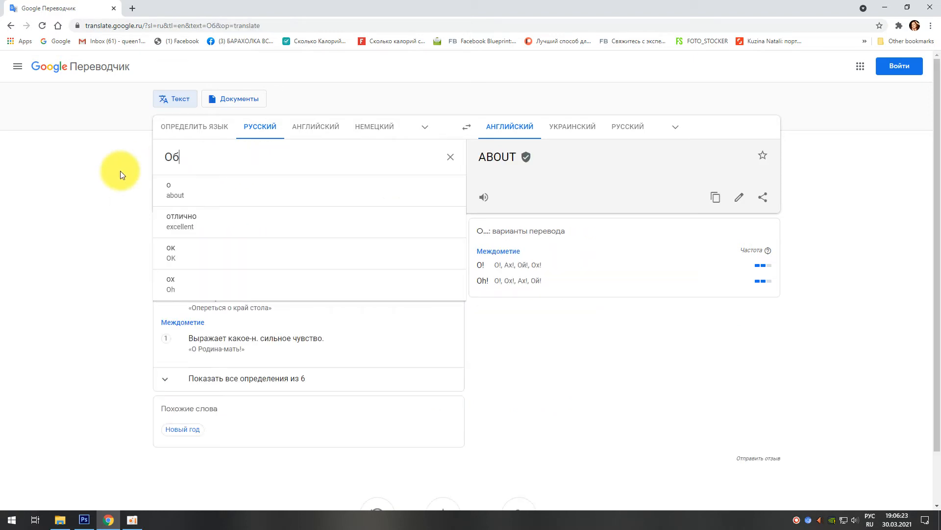
pyautogui.write('еденный')
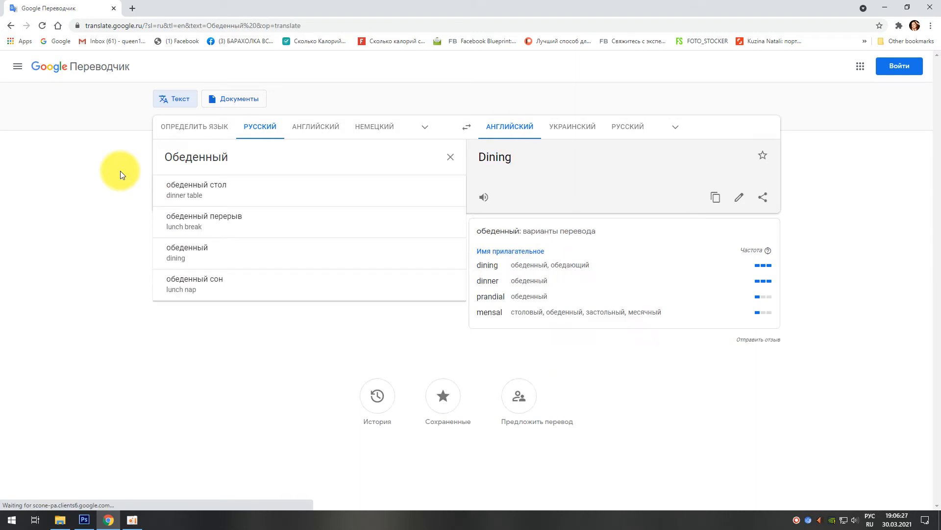
pyautogui.click(203, 222)
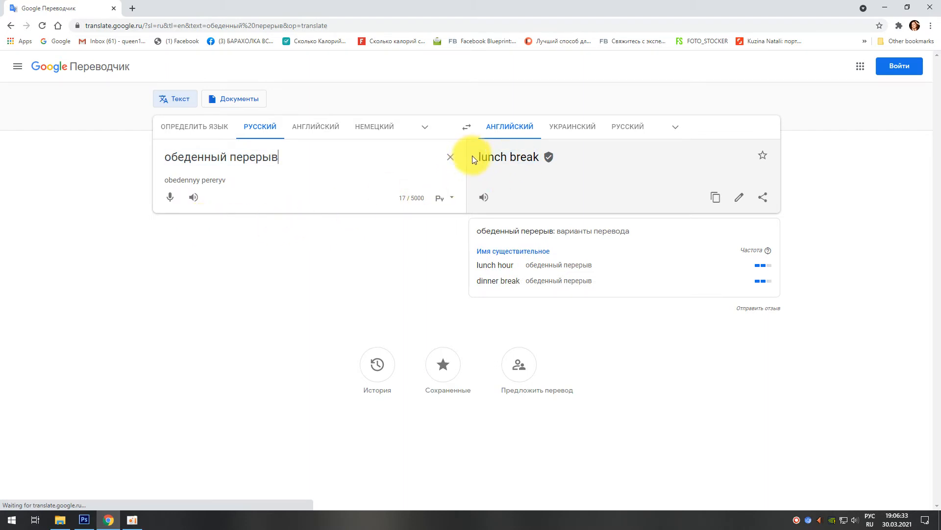
# Step: Copy the English translation "lunch break"
pyautogui.moveTo(475, 155); pyautogui.dragTo(530, 160)
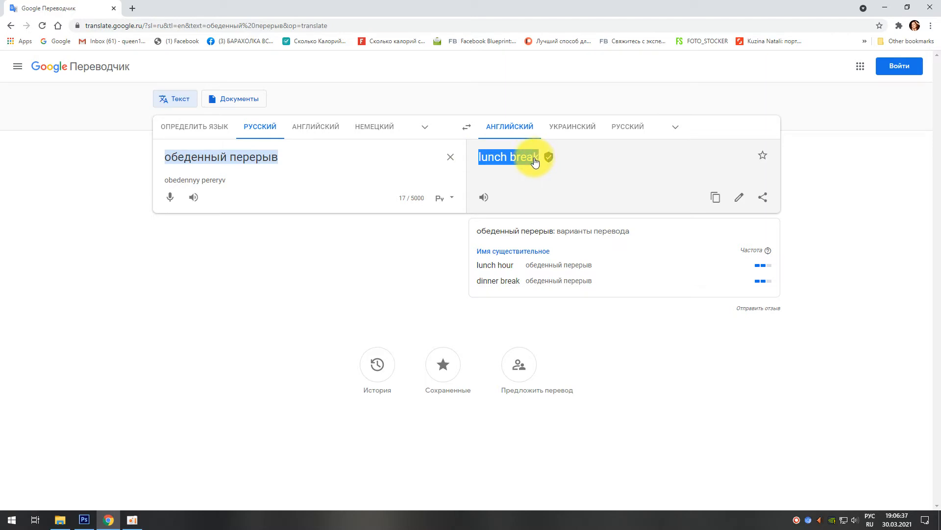
pyautogui.rightClick(536, 160)
pyautogui.click(545, 162)
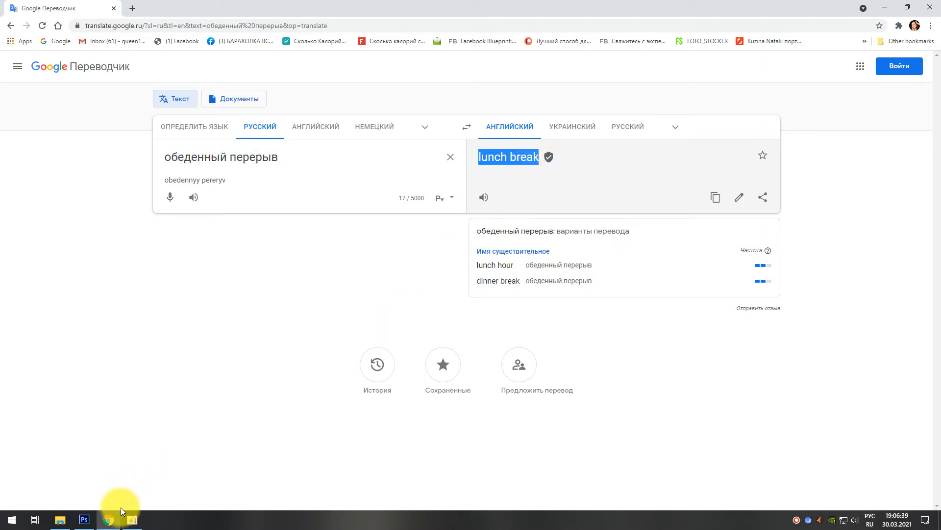
# Step: Switch to Photoshop and paste "lunch break" as Times New Roman text on the laptop's white screen
pyautogui.click(83, 521)
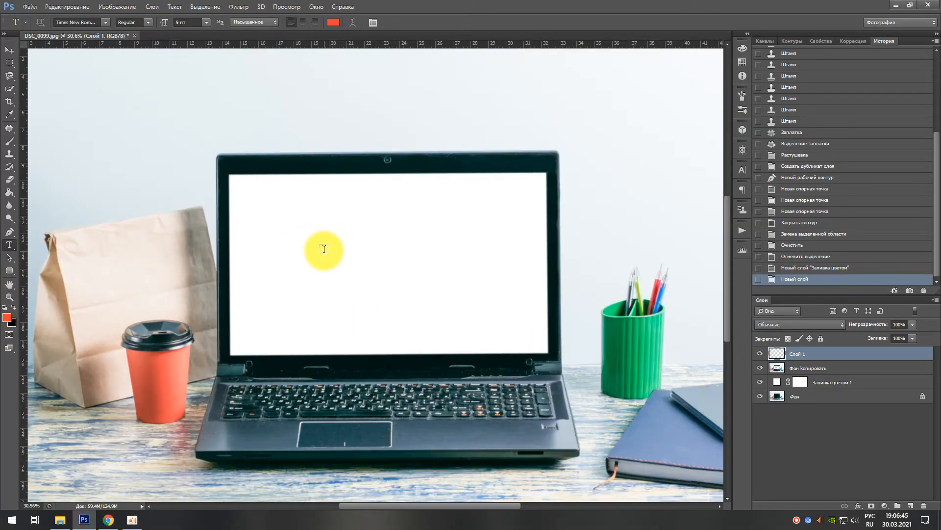
pyautogui.click(104, 23)
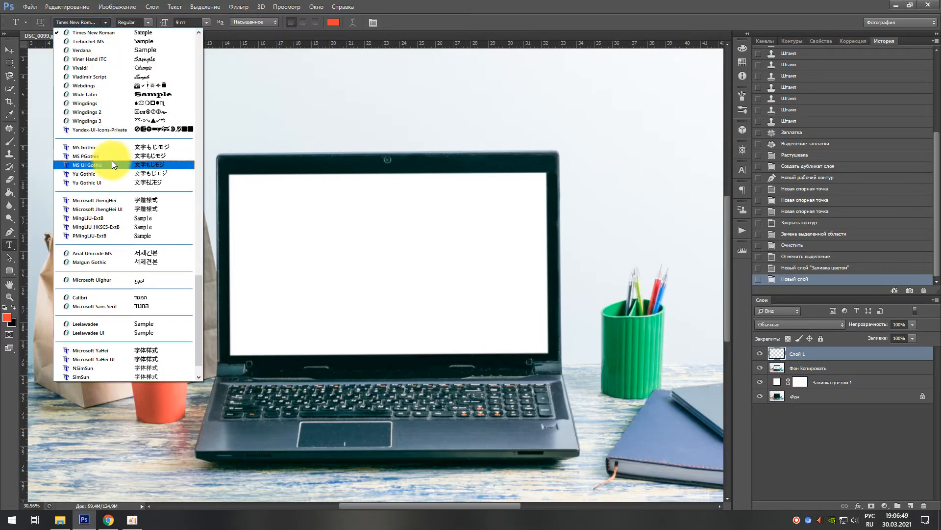
pyautogui.click(112, 34)
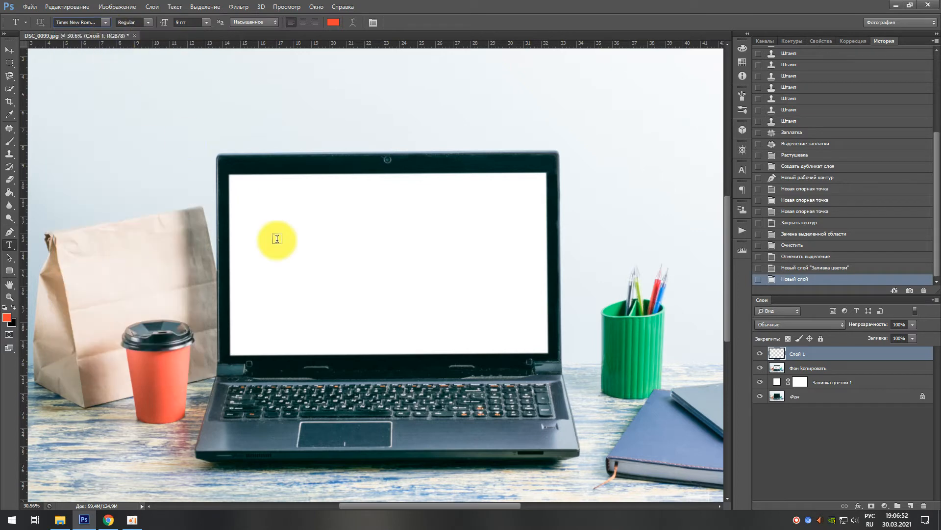
pyautogui.rightClick(310, 256)
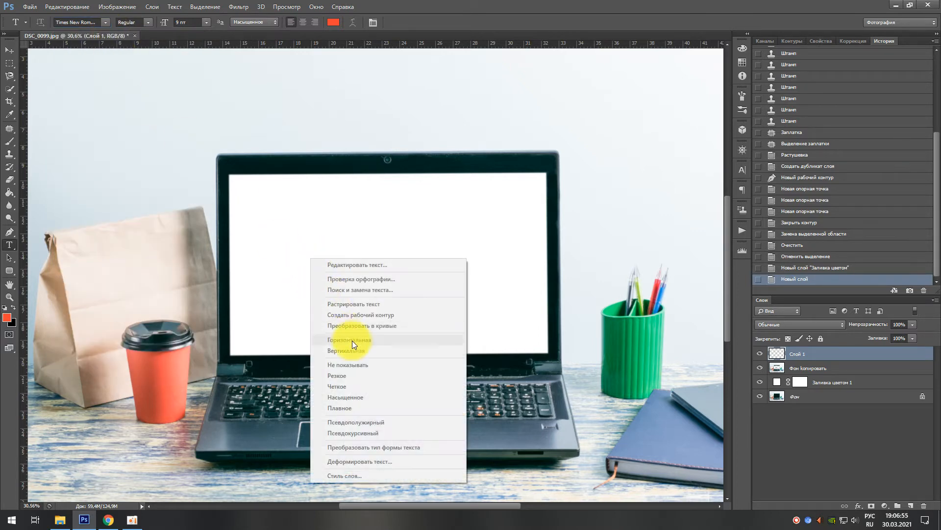
pyautogui.click(302, 245)
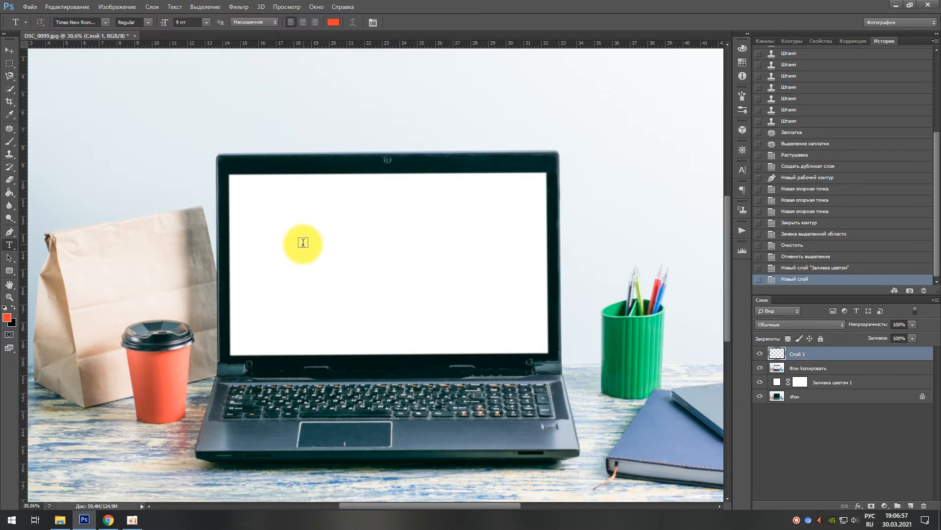
pyautogui.click(303, 243)
pyautogui.rightClick(303, 243)
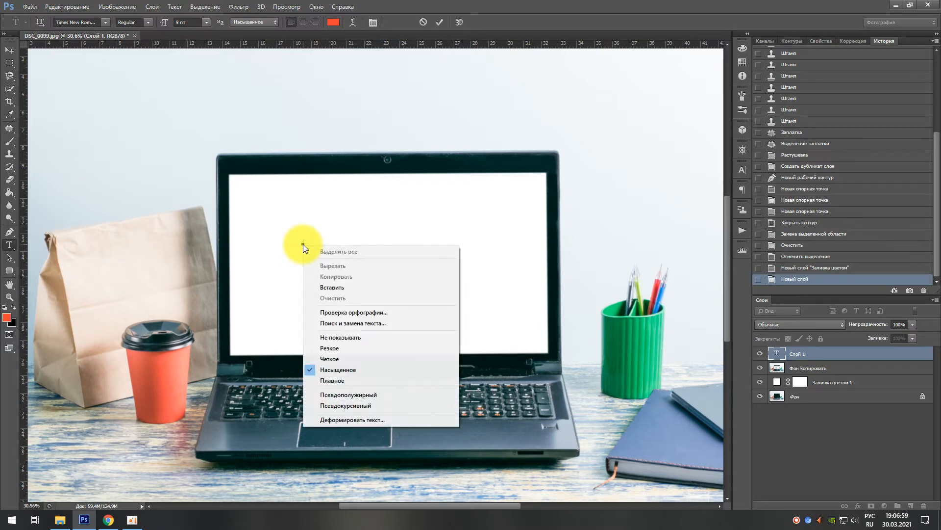
pyautogui.click(323, 286)
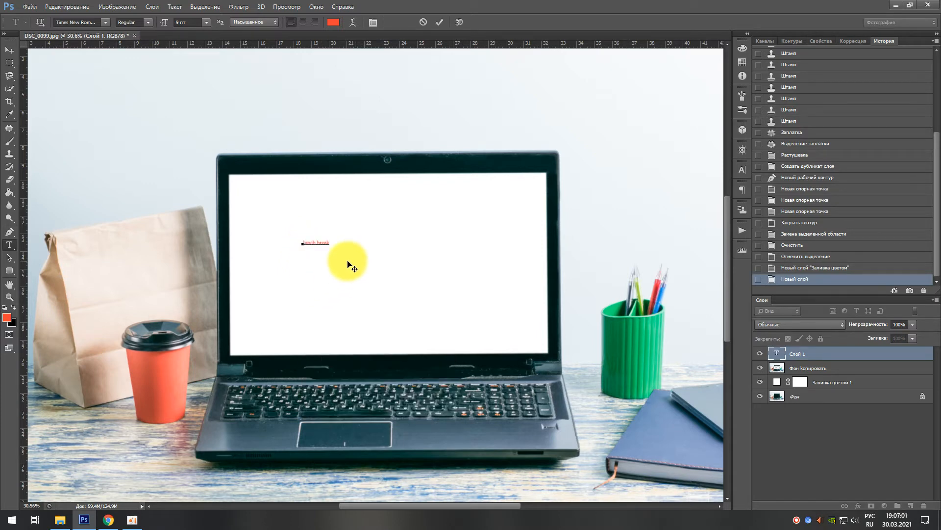
pyautogui.scroll(1, 315, 242)
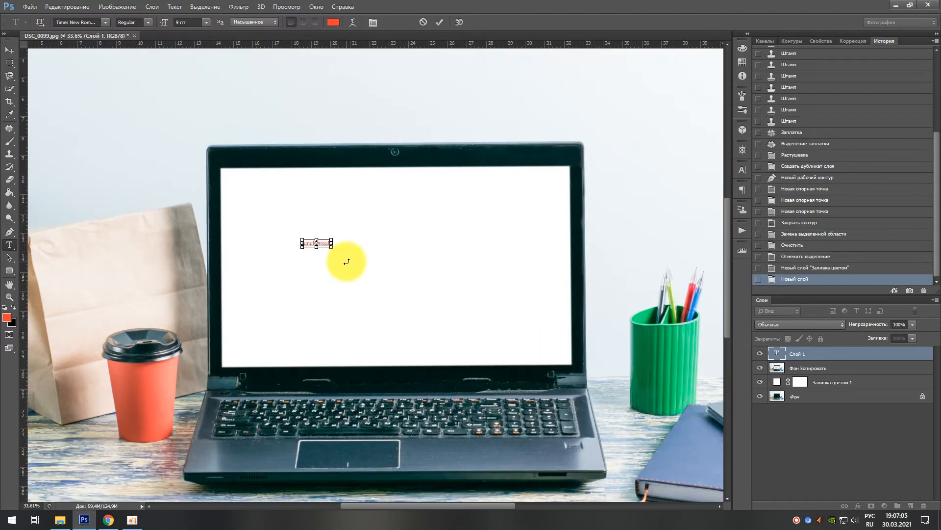
pyautogui.hotkey('ctrl', 't')
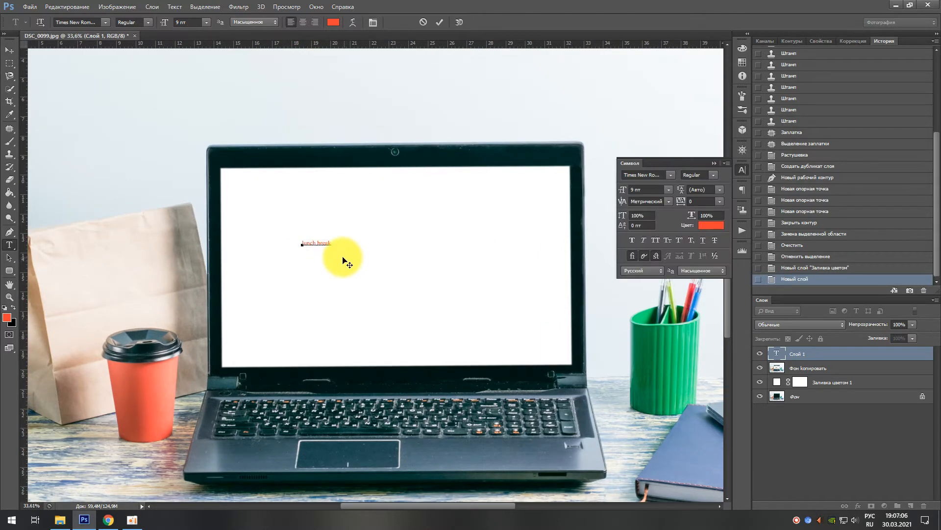
pyautogui.click(741, 169)
pyautogui.hotkey('ctrl', 't')
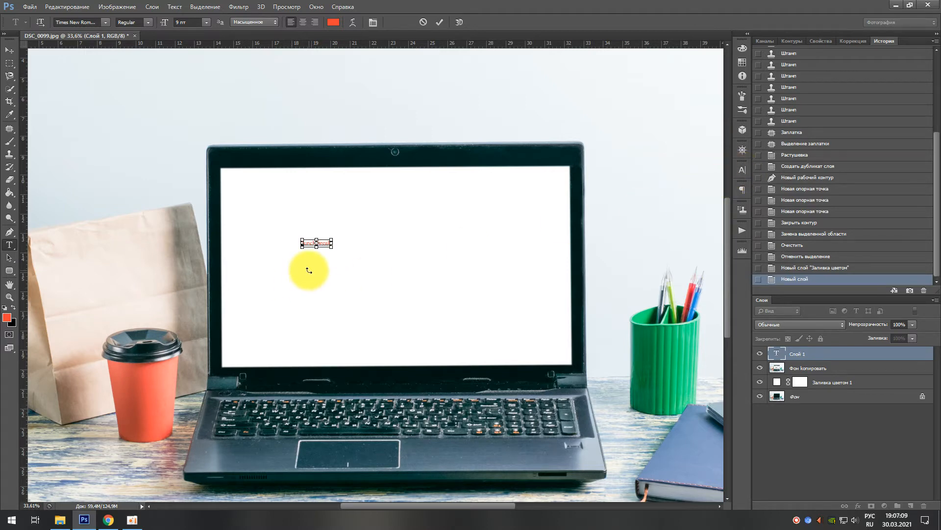
pyautogui.hotkey('ctrl', 't')
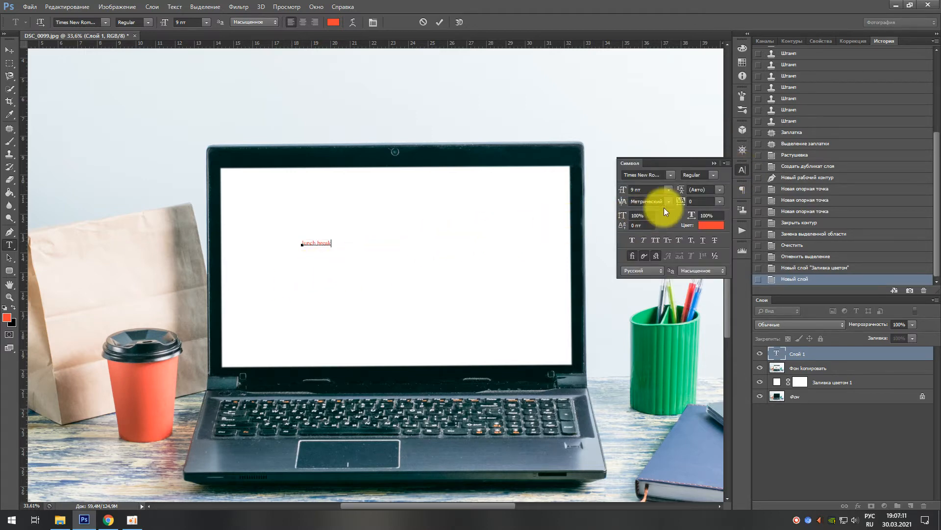
pyautogui.click(740, 171)
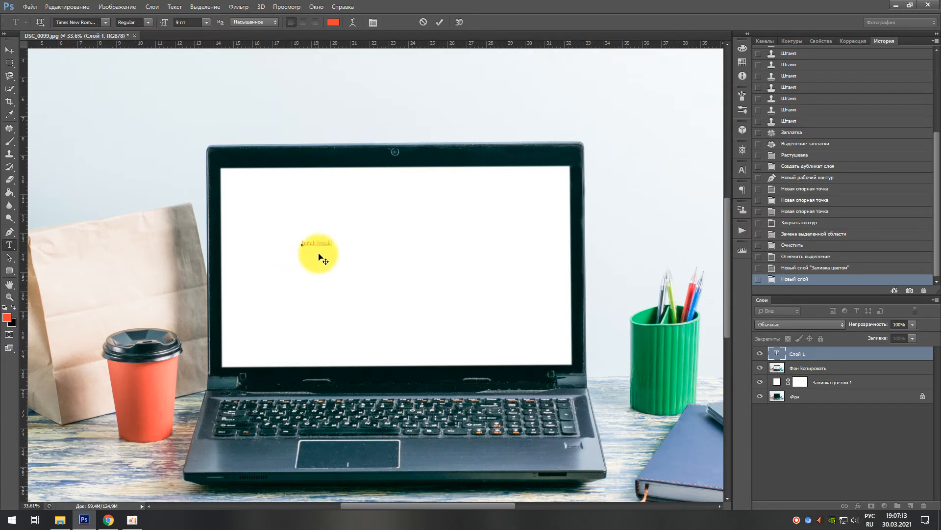
pyautogui.scroll(3, 319, 257)
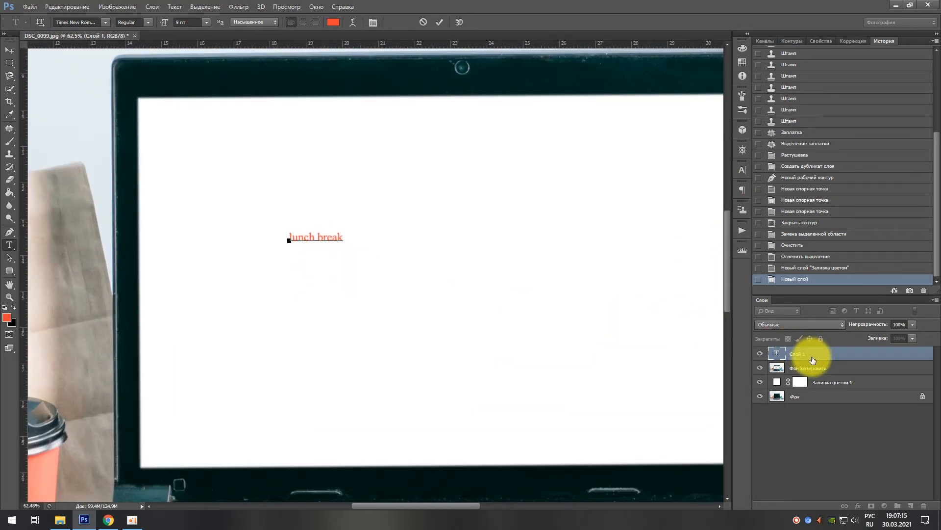
# Step: Finish the "lunch break" text and free-transform it to about 644% width and 1296% height across the laptop screen
pyautogui.click(812, 360)
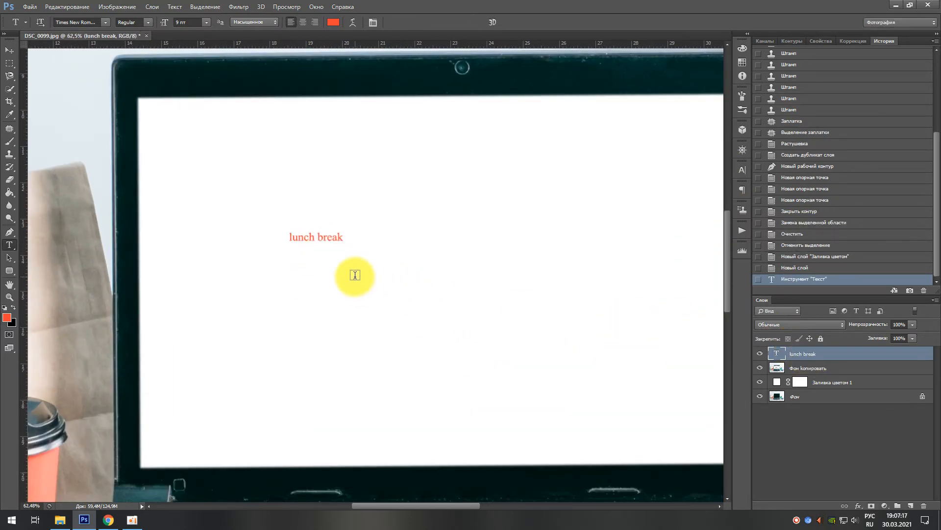
pyautogui.hotkey('ctrl', 't')
pyautogui.scroll(-3, 355, 280)
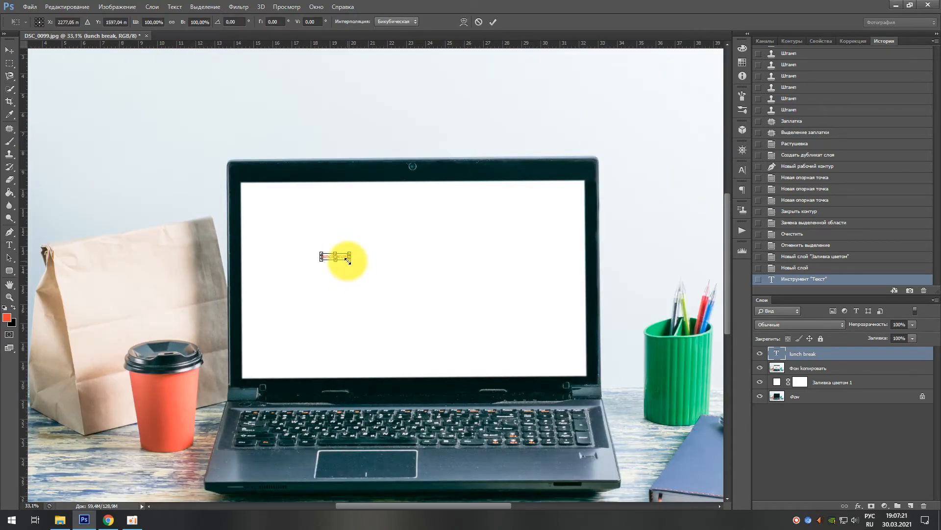
pyautogui.moveTo(348, 261); pyautogui.dragTo(447, 337)
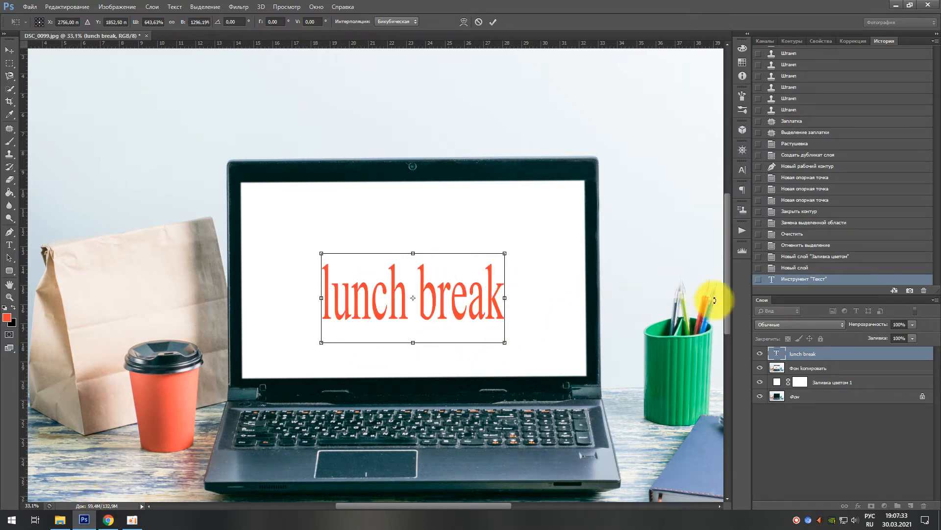
# Step: Apply the text transformation and revert the document history to the state "Новый слой "Заливка цветом""
pyautogui.click(775, 268)
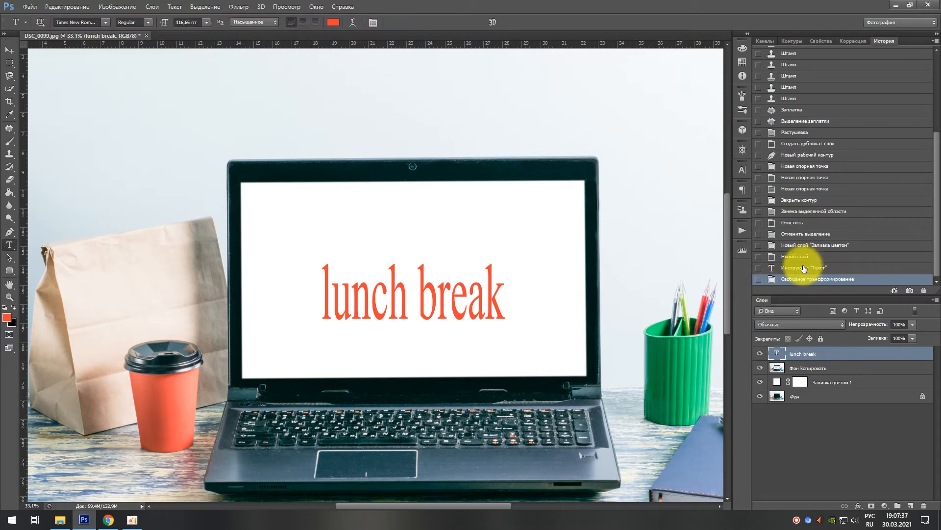
pyautogui.click(801, 266)
pyautogui.click(802, 247)
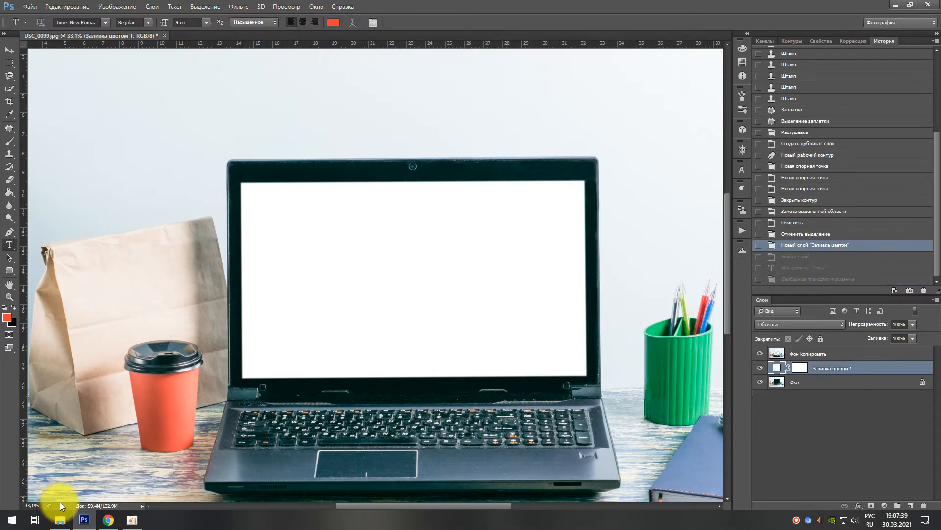
# Step: Switch to Chrome, capitalise the source phrase to "Обеденный перерыв" and copy the translation "Lunch break"
pyautogui.click(107, 521)
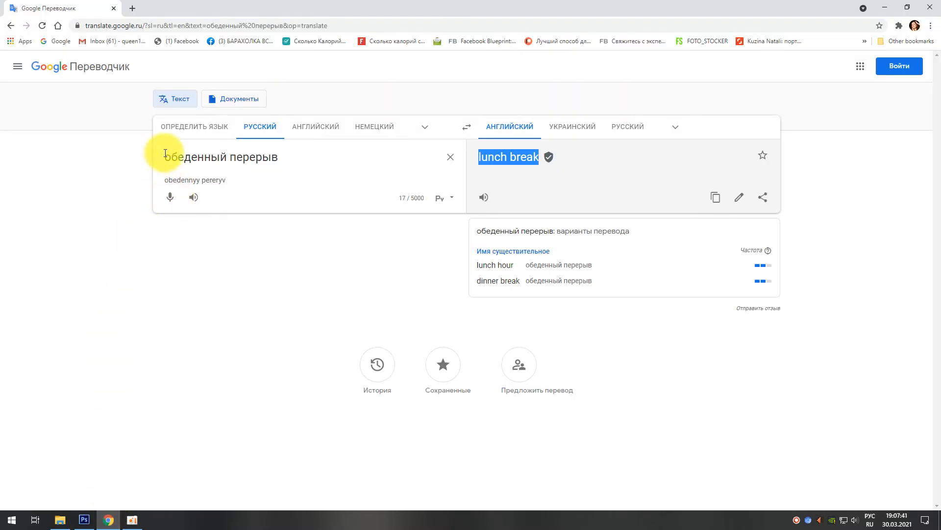
pyautogui.click(181, 160)
pyautogui.press('Home')
pyautogui.press('Delete')
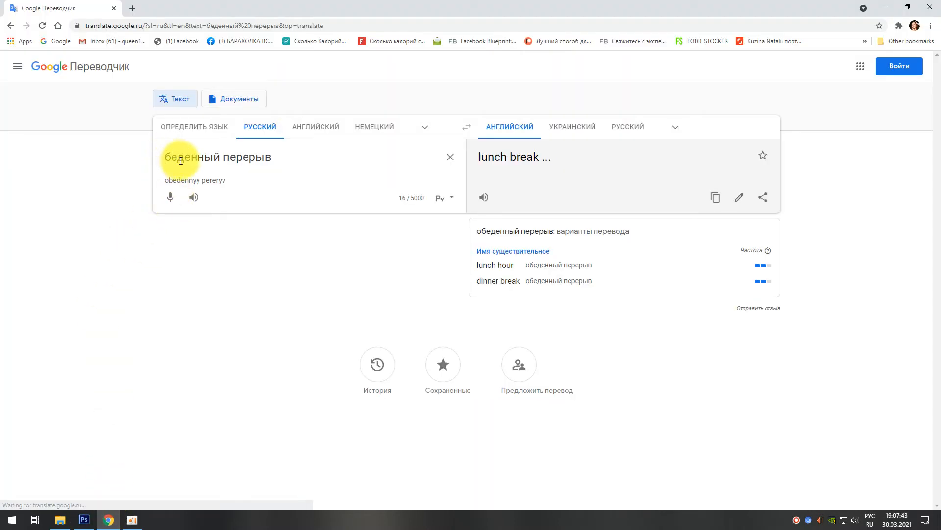
pyautogui.write('О')
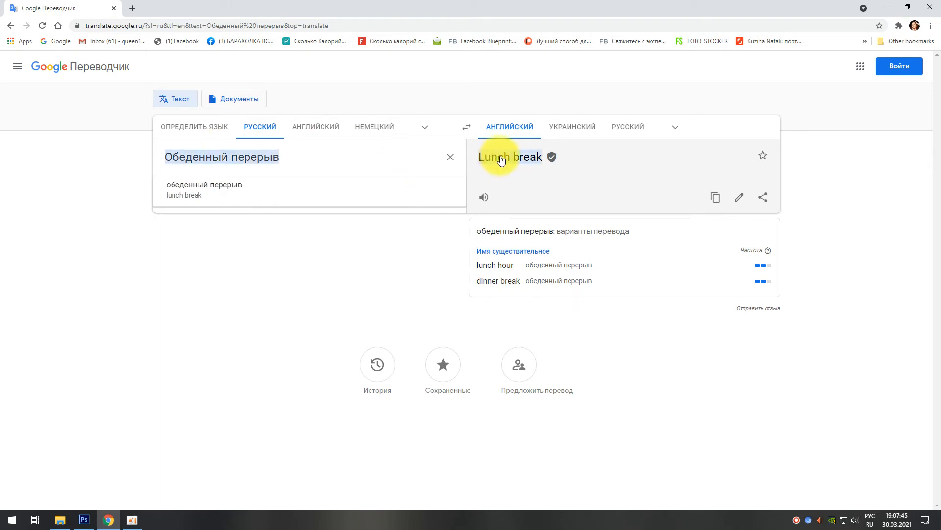
pyautogui.moveTo(470, 155); pyautogui.dragTo(542, 159)
pyautogui.hotkey('ctrl', 'c')
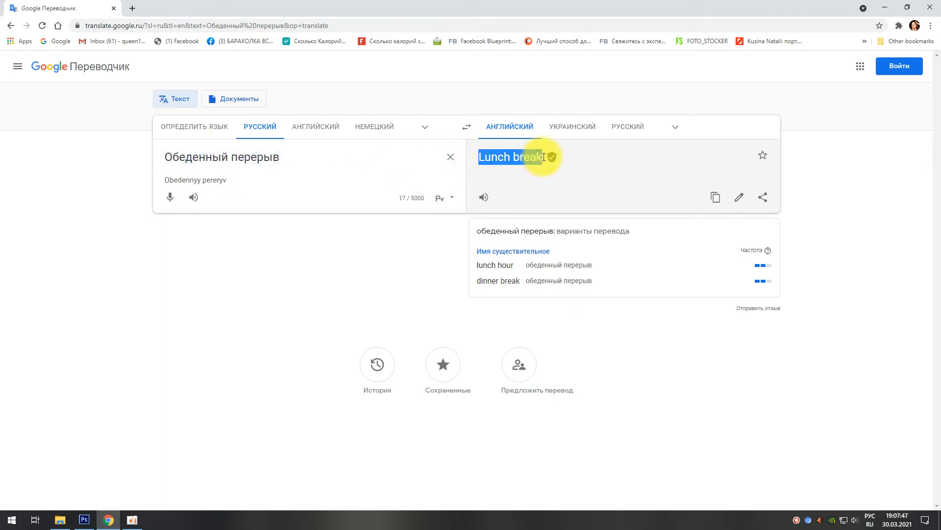
pyautogui.rightClick(536, 159)
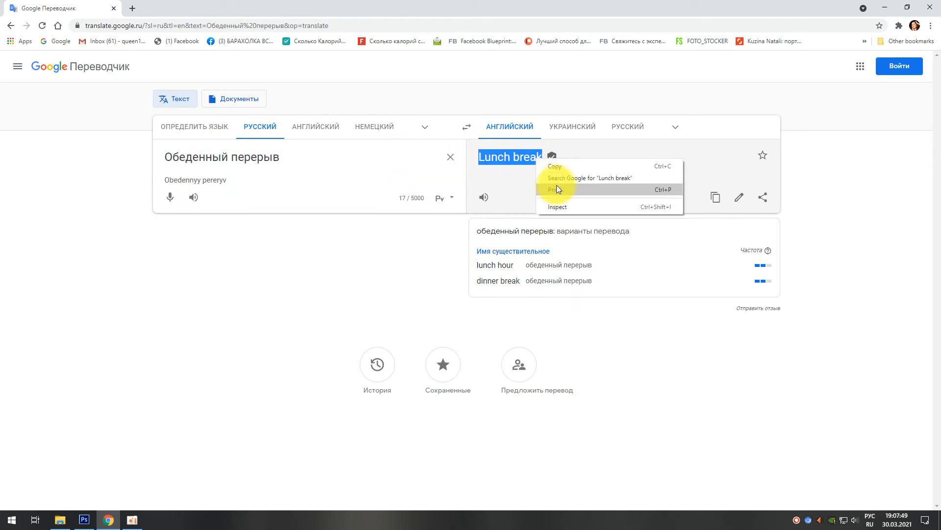
pyautogui.click(556, 167)
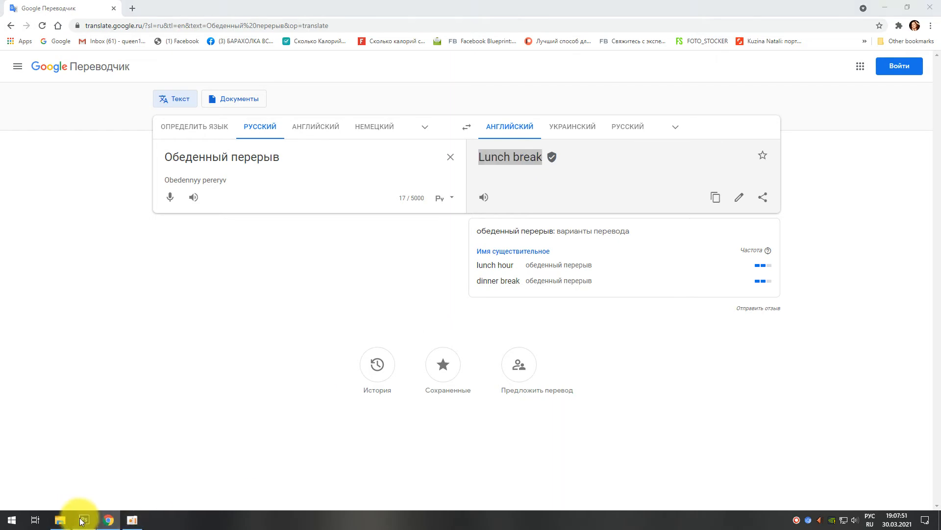
# Step: Switch to Photoshop, add a new layer above "Фон копировать" and paste "Lunch break" as text on the laptop's white screen
pyautogui.click(82, 520)
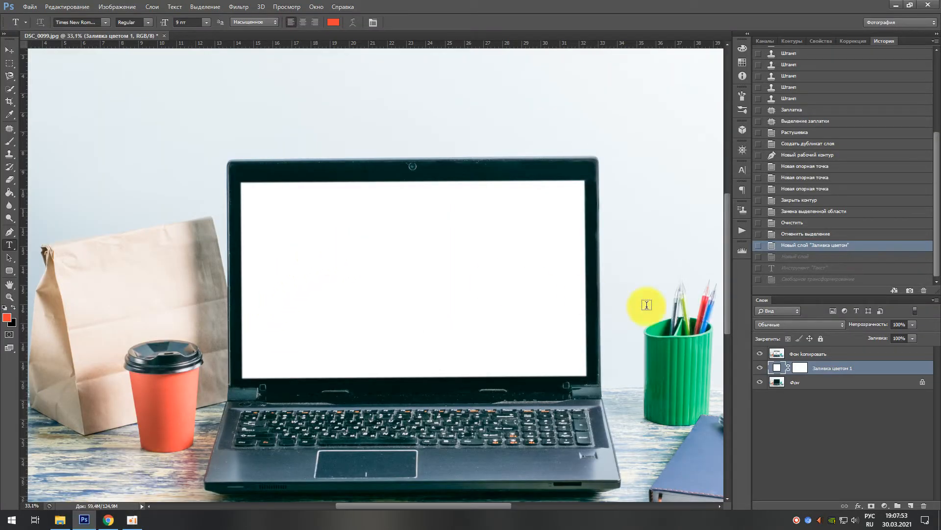
pyautogui.click(787, 354)
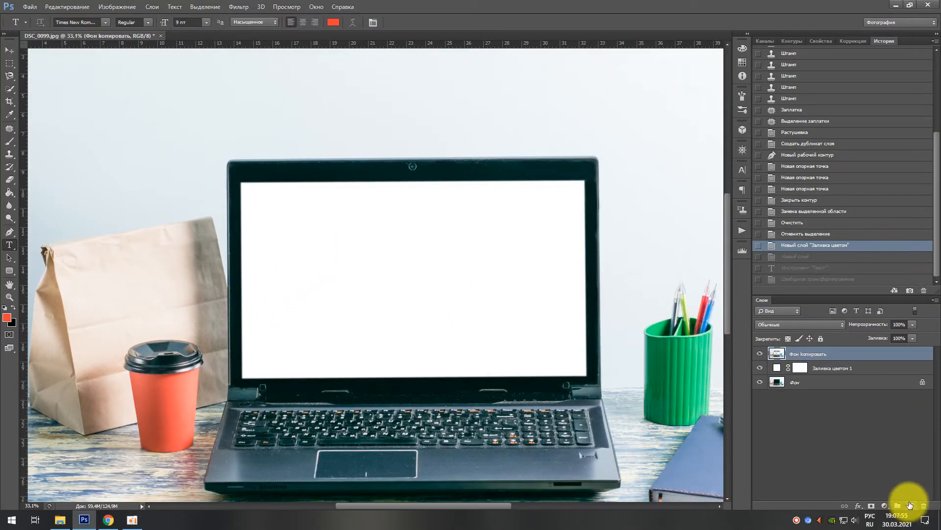
pyautogui.click(910, 506)
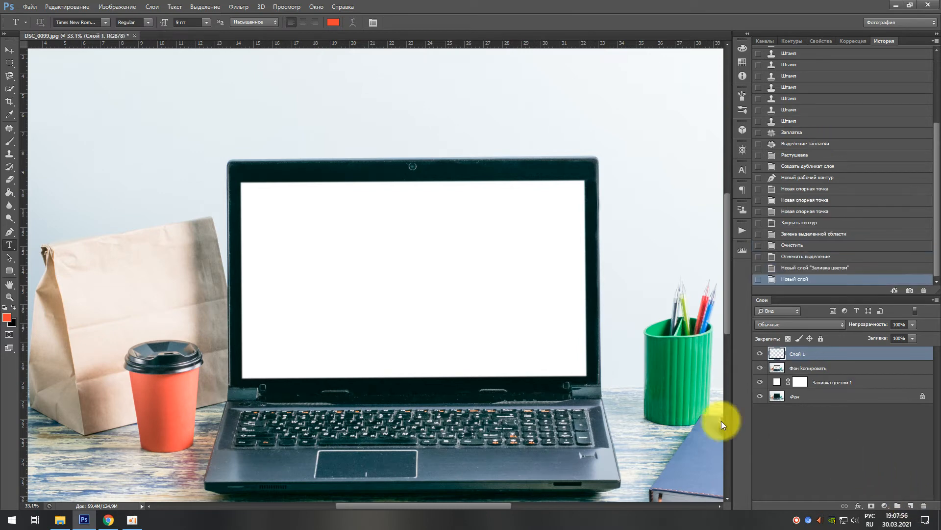
pyautogui.click(337, 253)
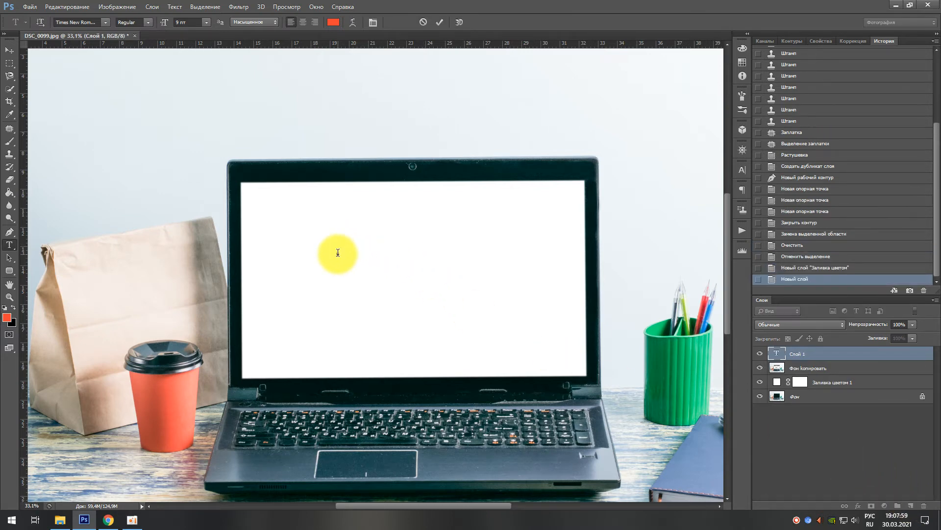
pyautogui.rightClick(338, 253)
pyautogui.click(377, 295)
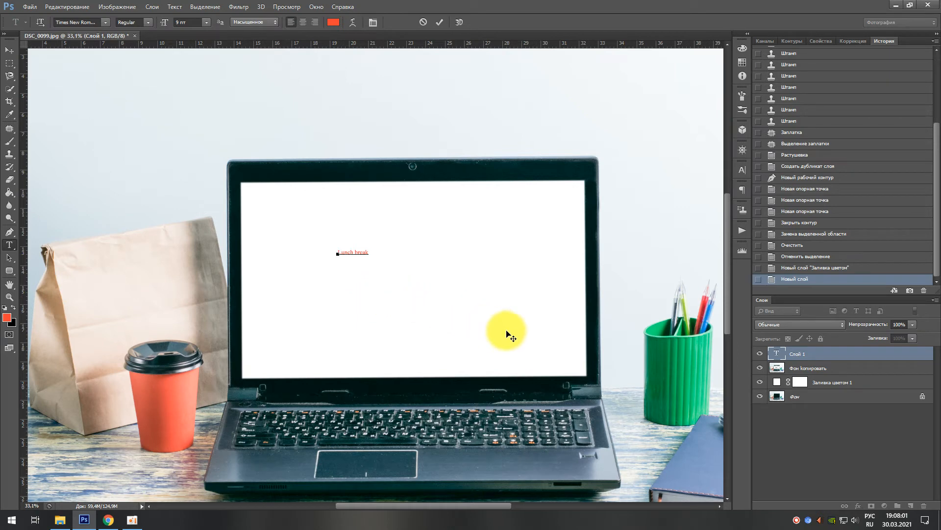
pyautogui.click(801, 356)
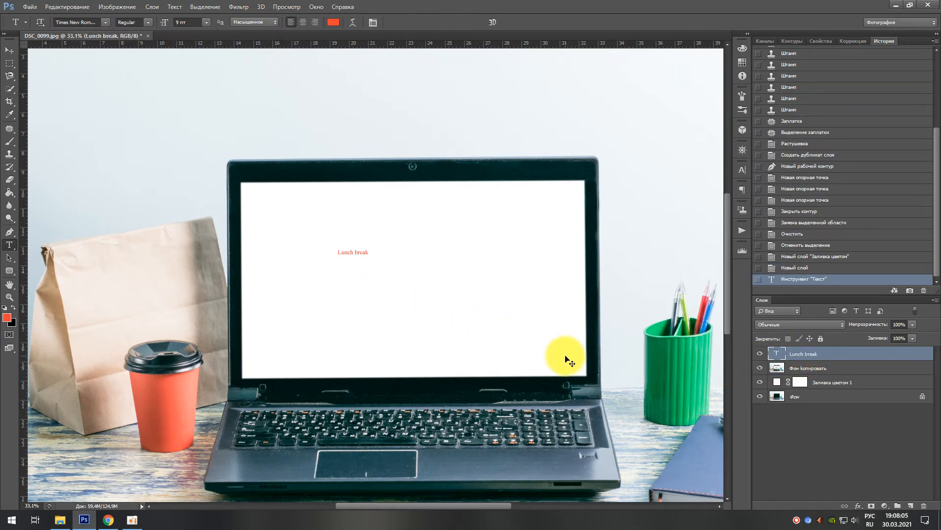
# Step: Free-transform the "Lunch break" text to about 1099% width and 1104% height across the laptop screen and apply it
pyautogui.hotkey('ctrl', 't')
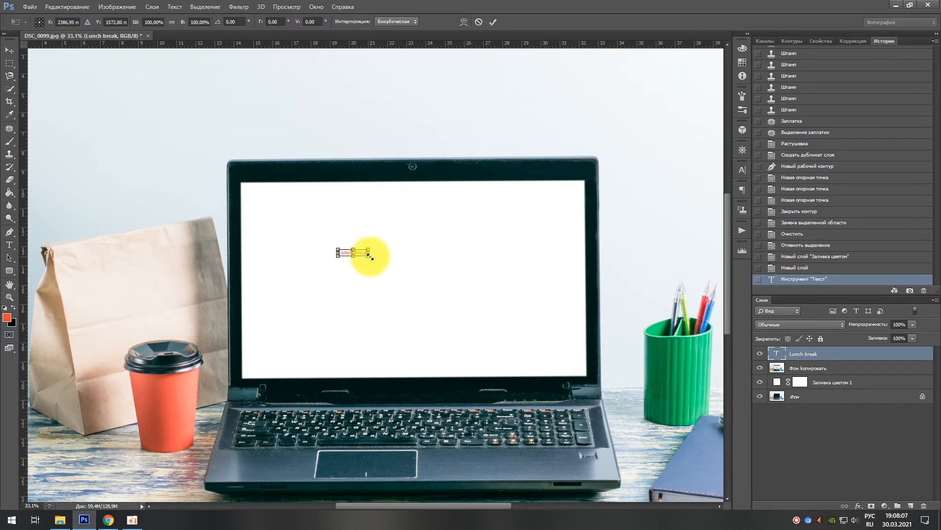
pyautogui.moveTo(369, 255); pyautogui.dragTo(535, 346)
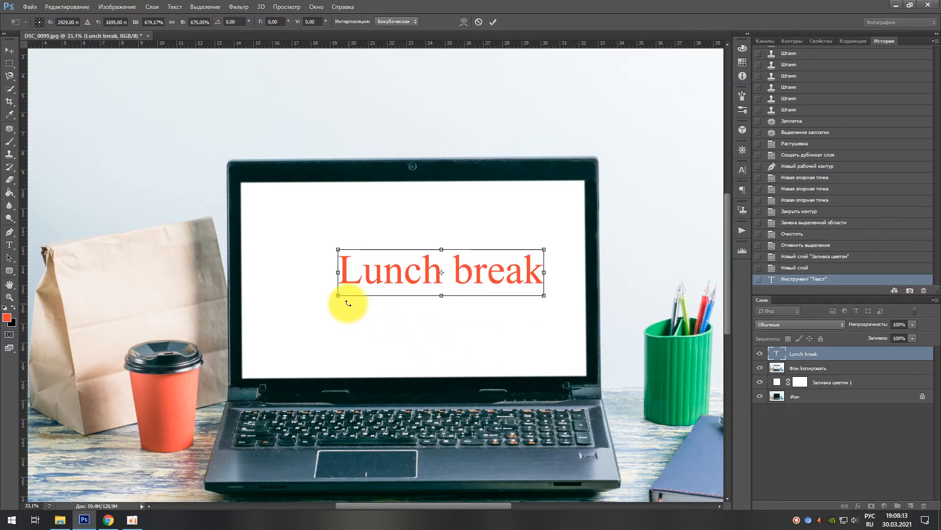
pyautogui.moveTo(337, 296); pyautogui.dragTo(278, 324)
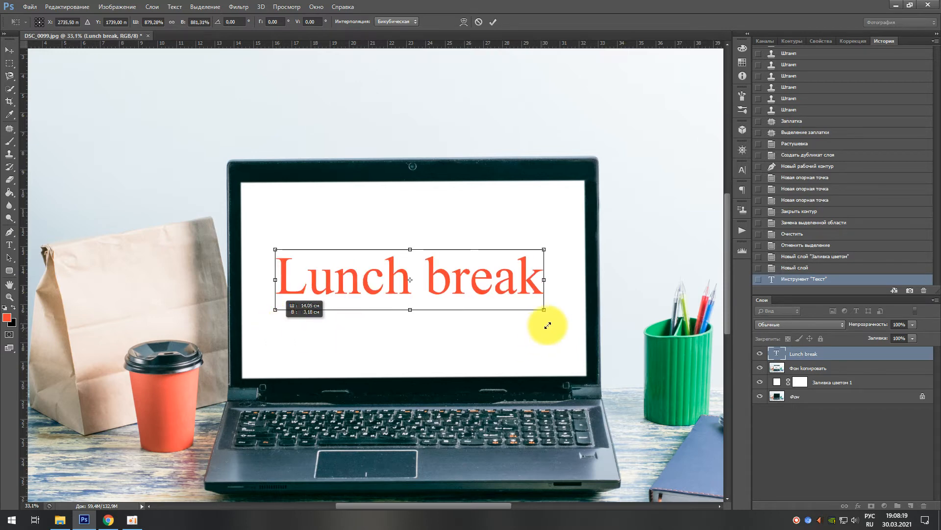
pyautogui.moveTo(544, 309); pyautogui.dragTo(578, 339)
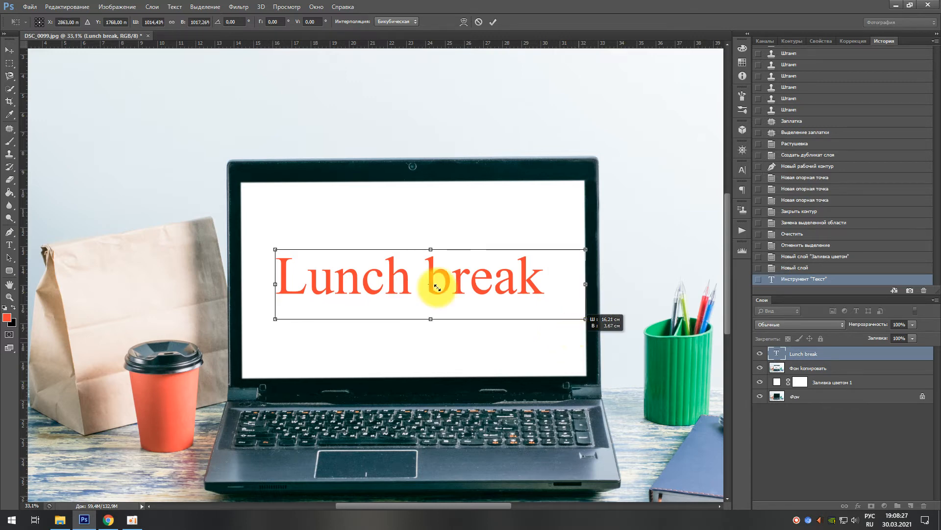
pyautogui.moveTo(273, 249); pyautogui.dragTo(252, 226)
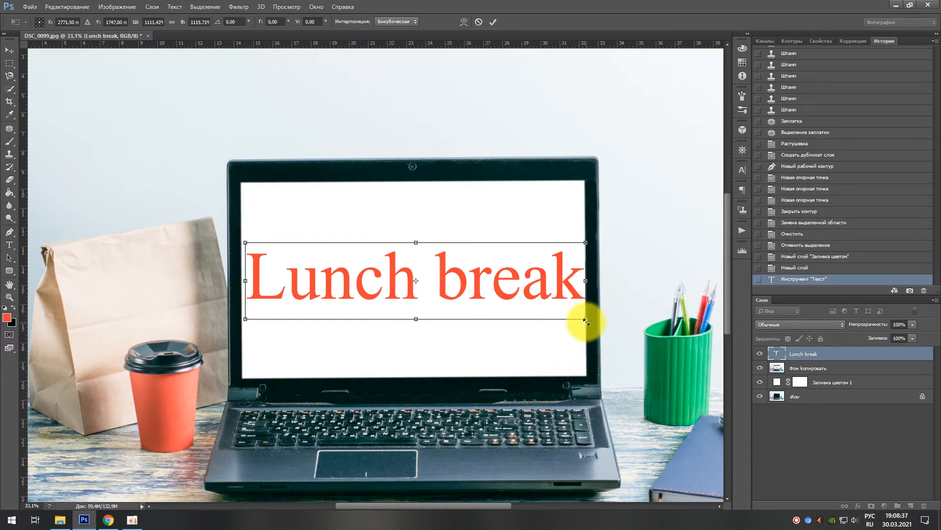
pyautogui.moveTo(585, 319); pyautogui.dragTo(581, 319)
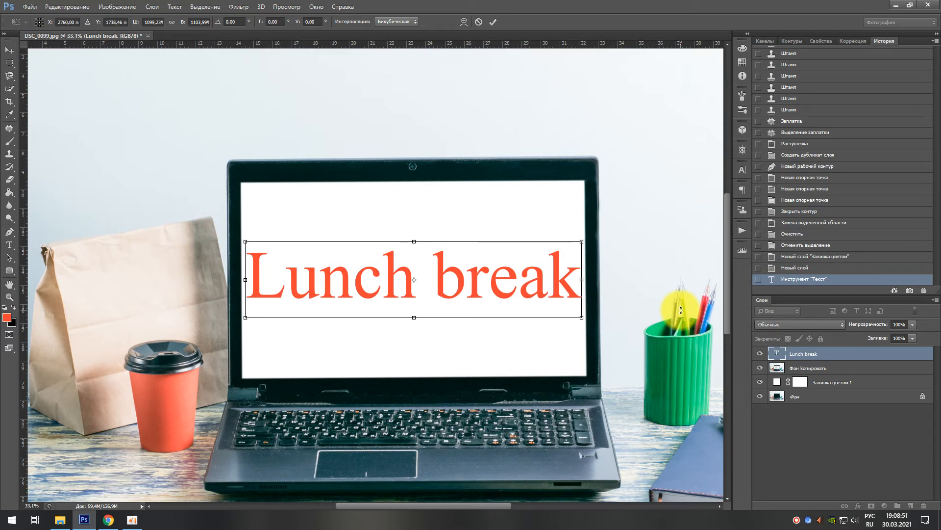
pyautogui.press('Return')
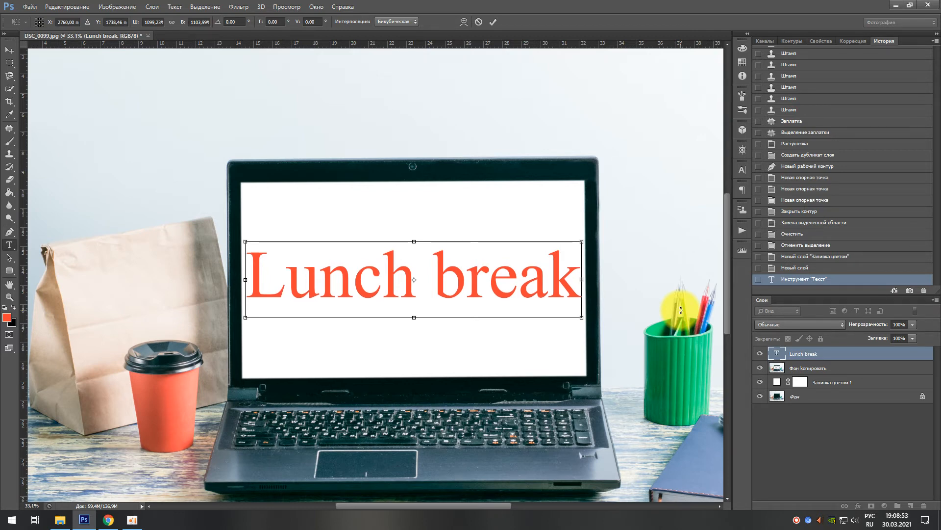
pyautogui.click(555, 284)
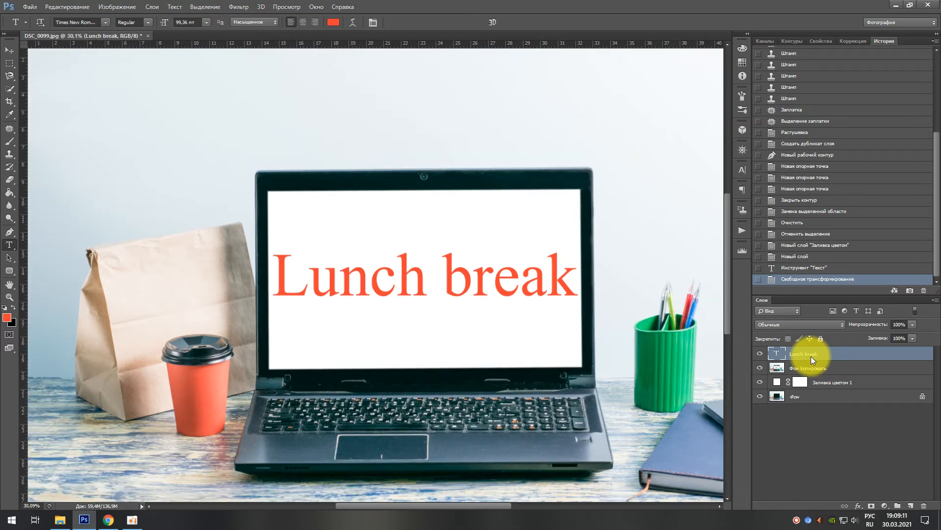
# Step: Add a stroke (Обводка) layer style to the "Lunch break" text and set its colour to dark red 7f0a02
pyautogui.rightClick(812, 359)
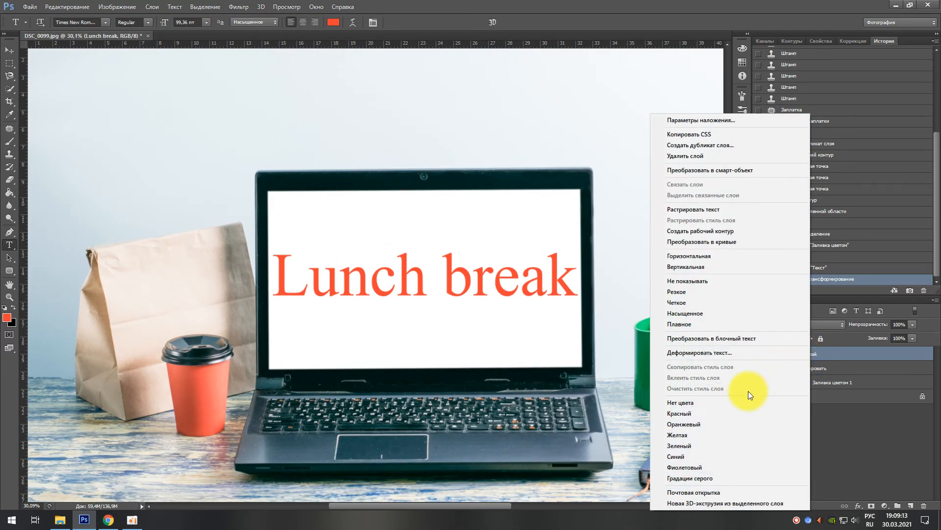
pyautogui.click(877, 423)
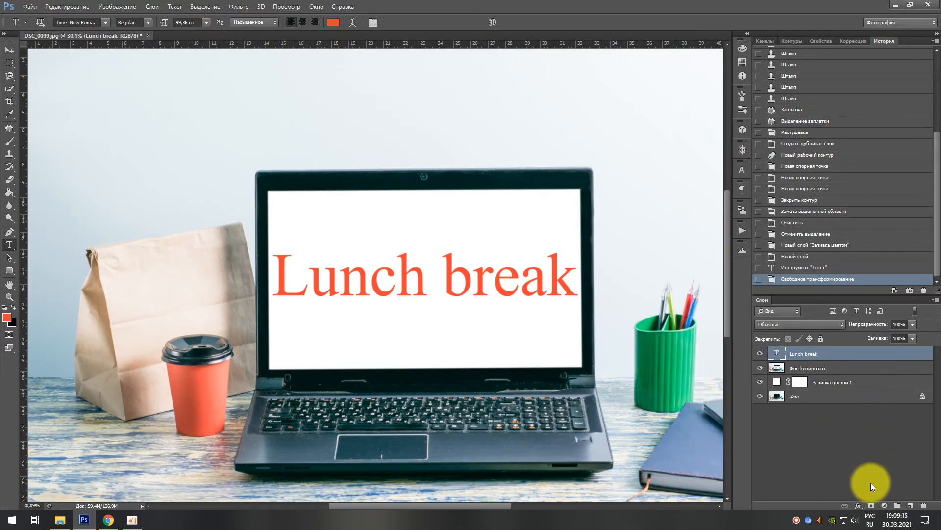
pyautogui.click(859, 506)
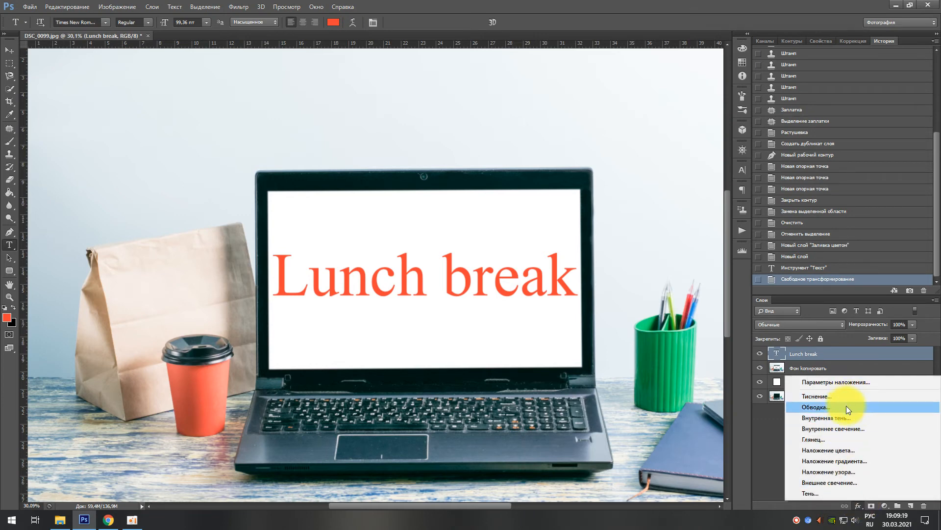
pyautogui.press('Escape')
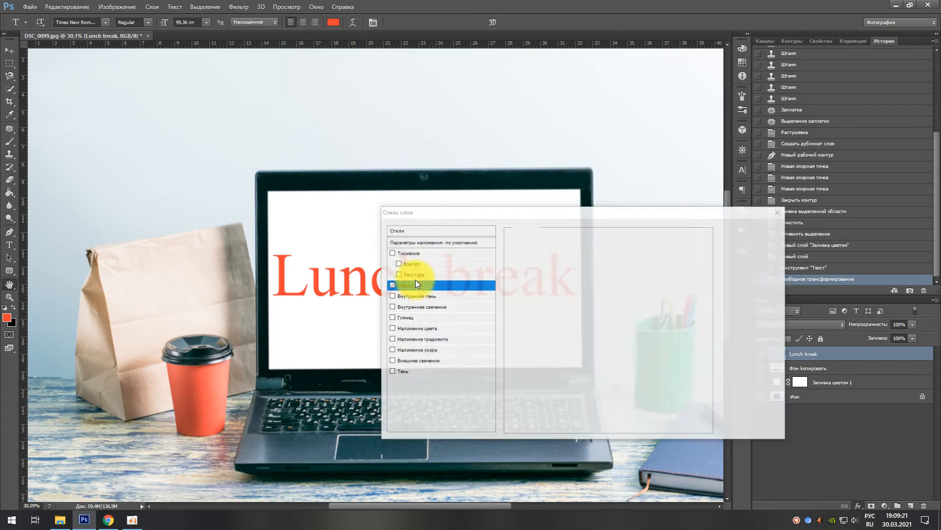
pyautogui.moveTo(508, 211); pyautogui.dragTo(669, 217)
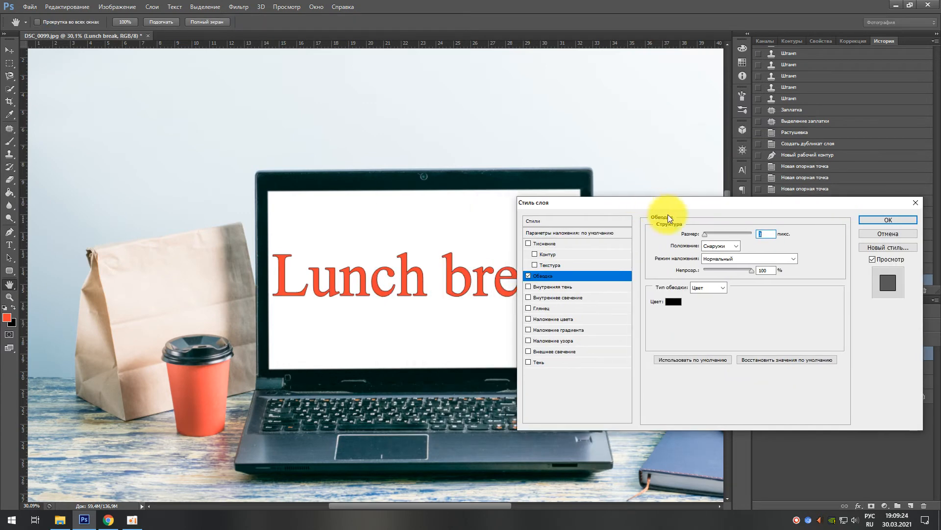
pyautogui.click(672, 302)
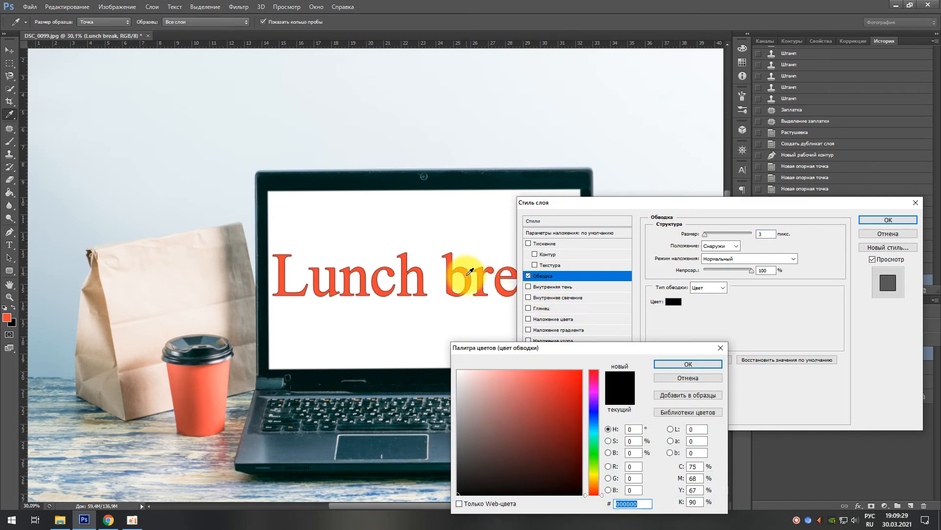
pyautogui.click(469, 272)
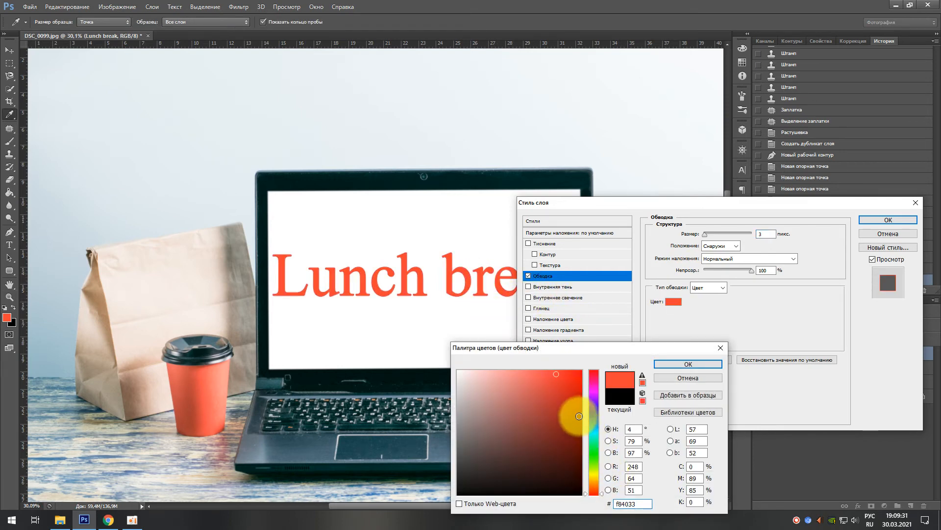
pyautogui.click(579, 416)
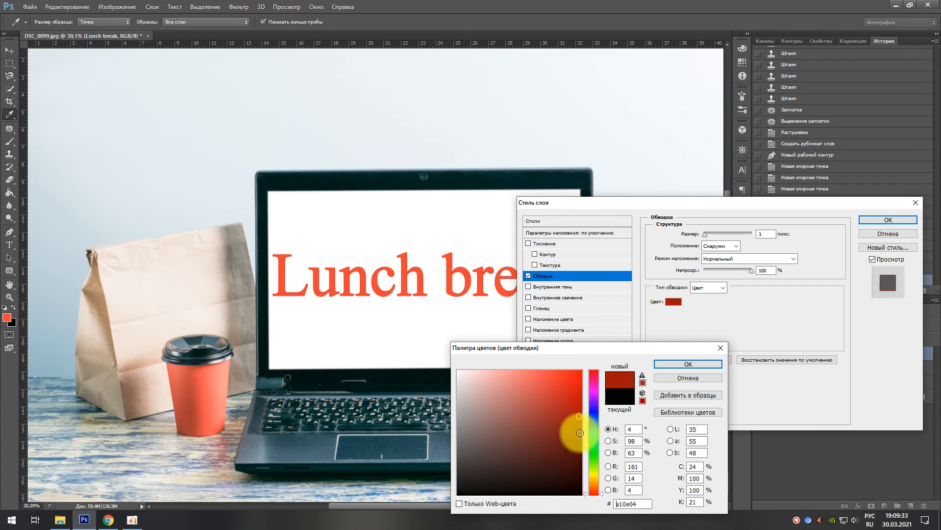
pyautogui.click(580, 432)
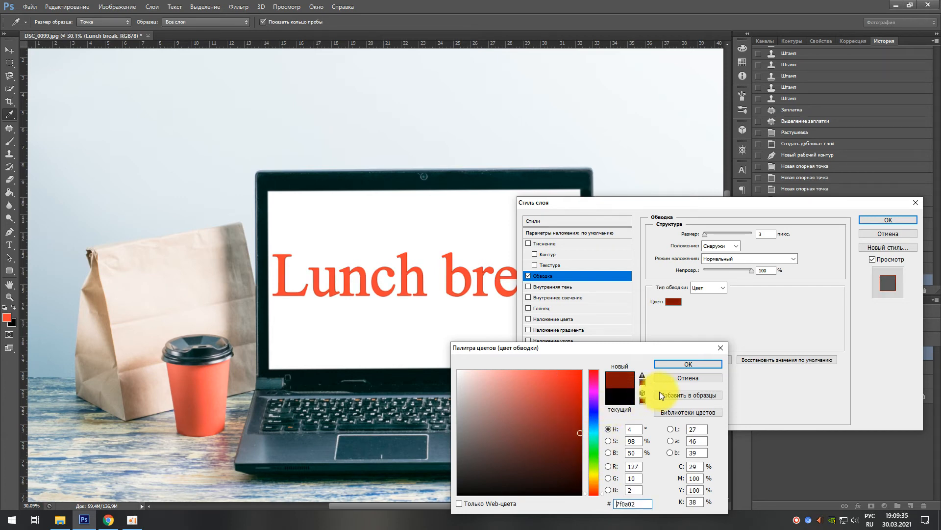
pyautogui.click(681, 363)
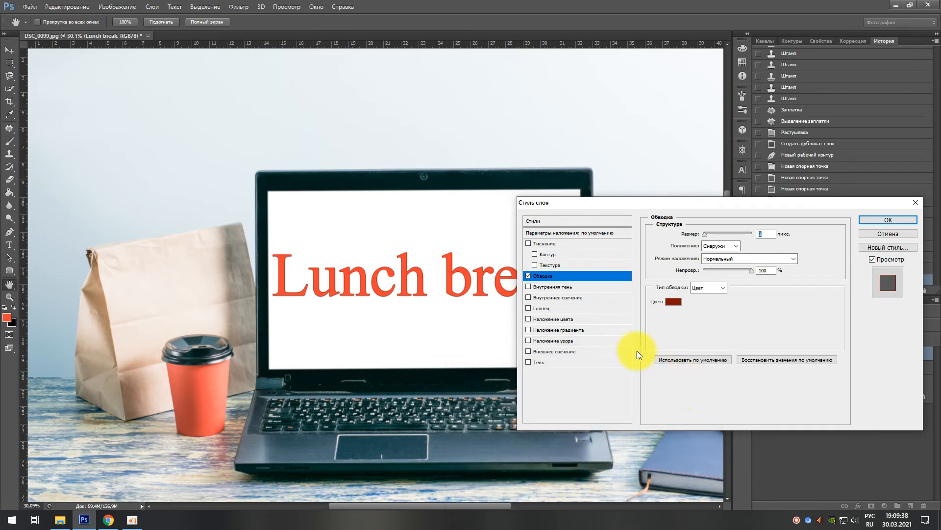
# Step: Preview the bevel effect (Тиснение) on the text by toggling it, and slightly increase the stroke size
pyautogui.click(530, 243)
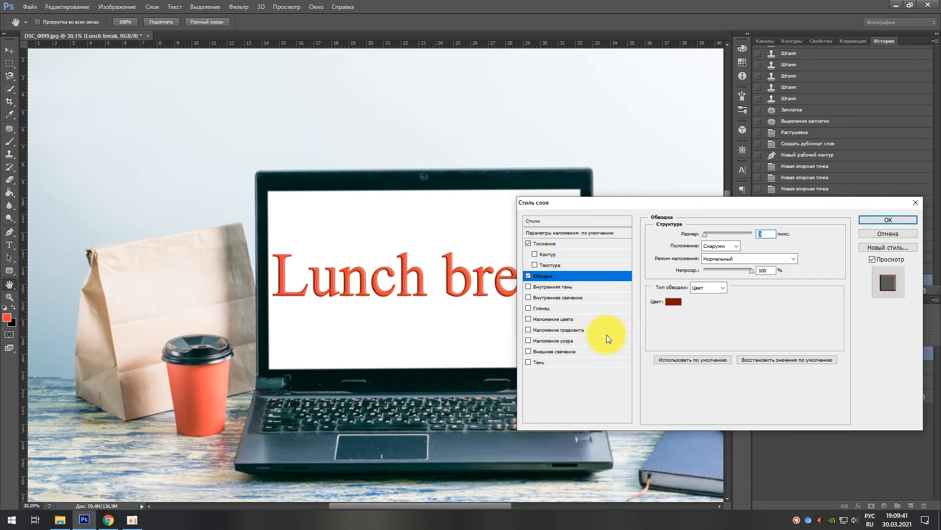
pyautogui.click(529, 244)
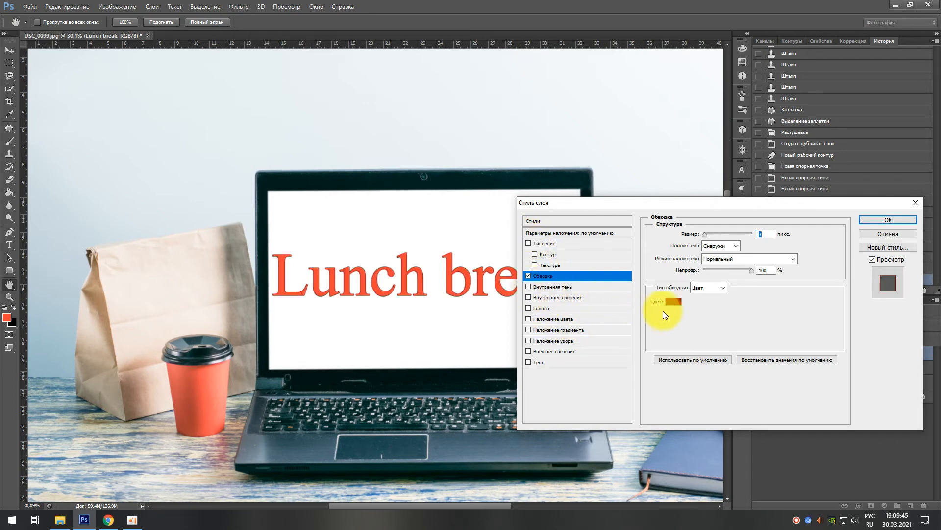
pyautogui.moveTo(705, 236); pyautogui.dragTo(708, 236)
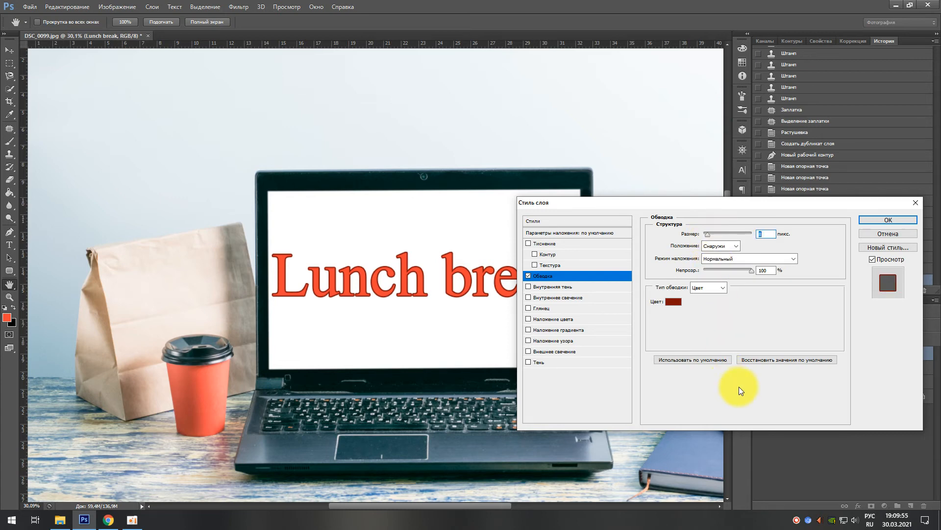
# Step: Enable the Bevel and Emboss (Тиснение) effect on the text and fine-tune its depth
pyautogui.click(546, 245)
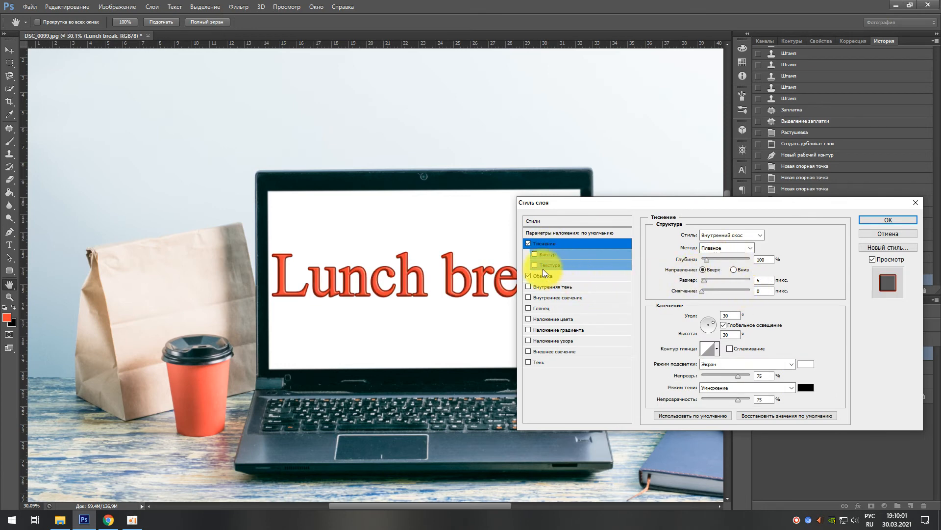
pyautogui.click(707, 260)
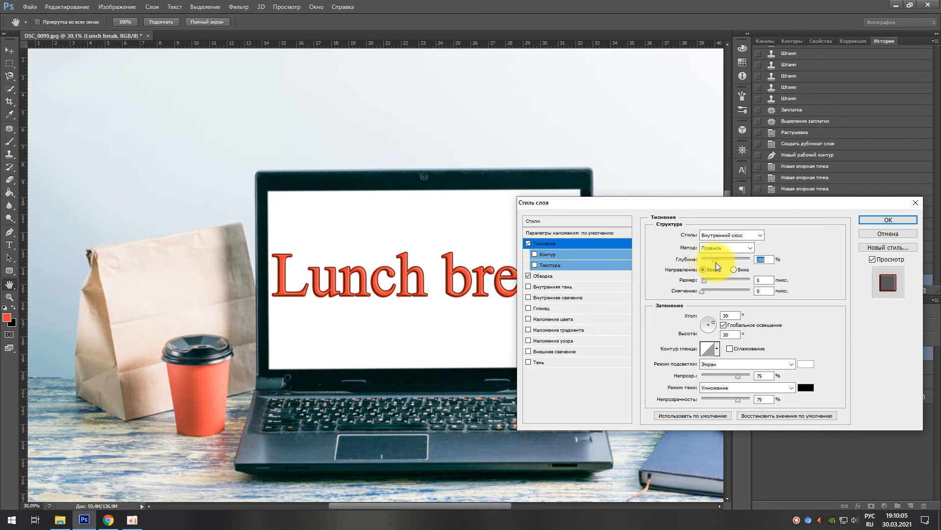
pyautogui.moveTo(716, 263); pyautogui.dragTo(720, 263)
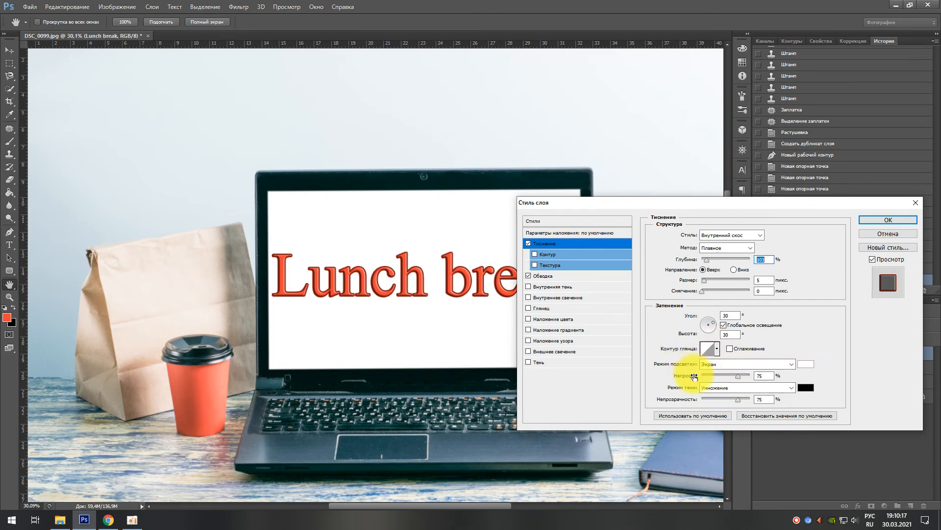
# Step: Add a drop shadow (Тень) to the "Lunch break" text with 25 px distance, 11% spread and about 21 px size
pyautogui.click(544, 363)
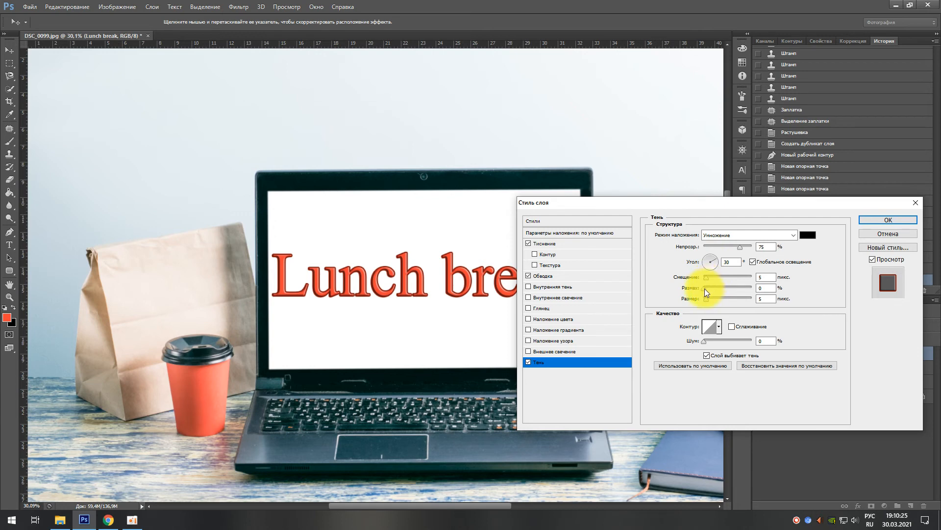
pyautogui.moveTo(705, 278); pyautogui.dragTo(722, 279)
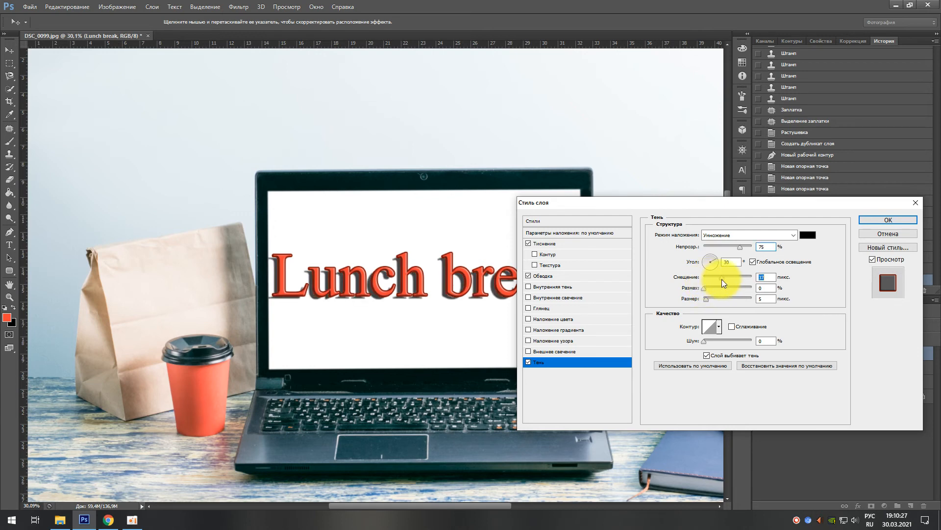
pyautogui.moveTo(721, 279); pyautogui.dragTo(716, 278)
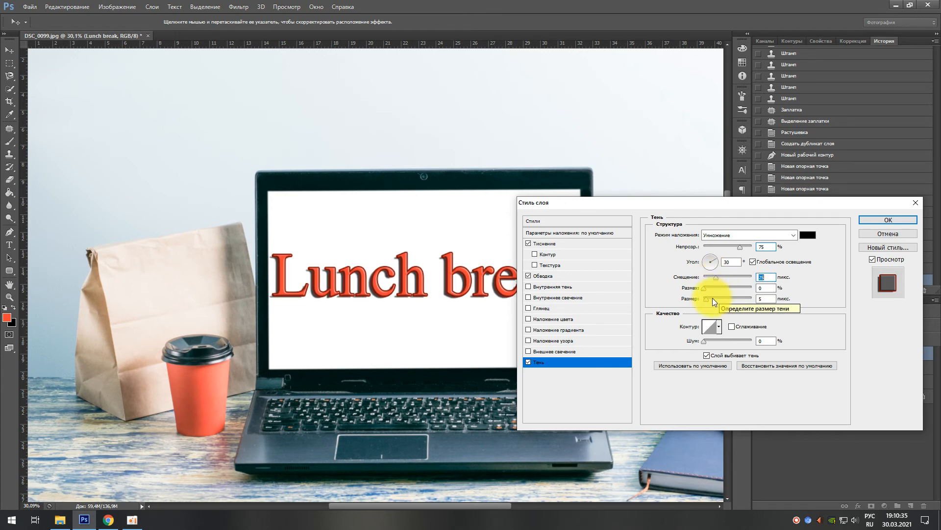
pyautogui.click(708, 287)
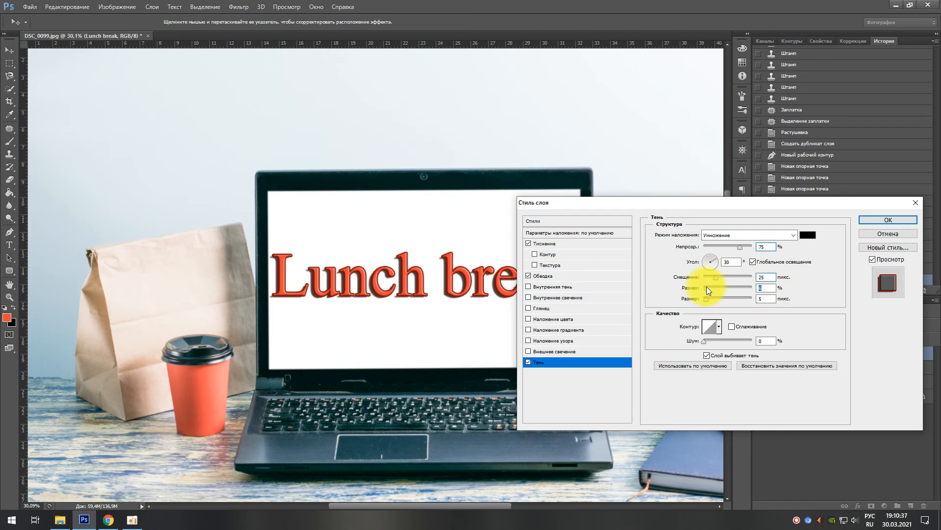
pyautogui.moveTo(707, 288); pyautogui.dragTo(719, 292)
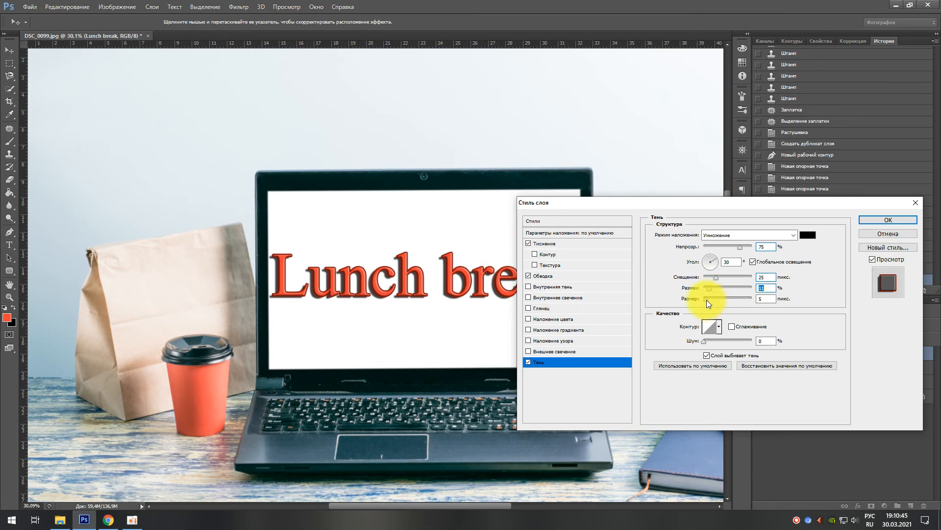
pyautogui.moveTo(707, 300); pyautogui.dragTo(713, 299)
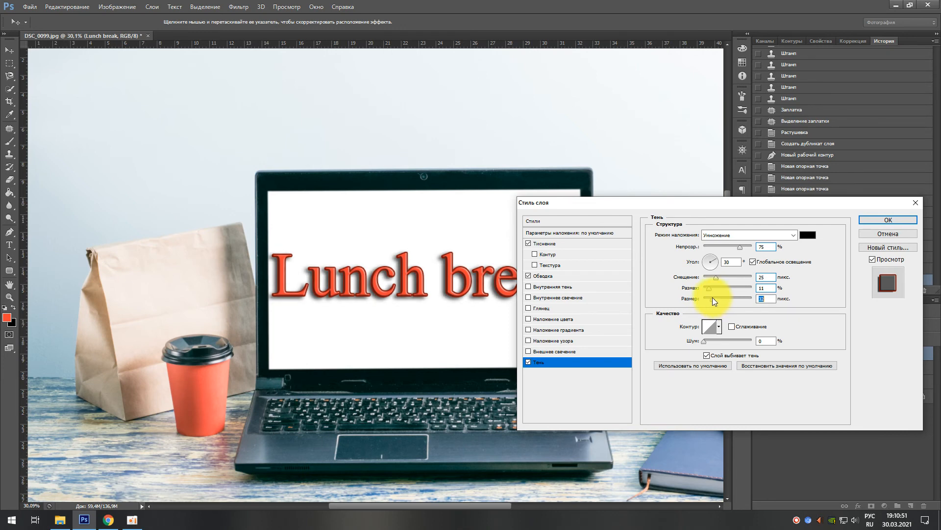
pyautogui.moveTo(713, 297); pyautogui.dragTo(711, 296)
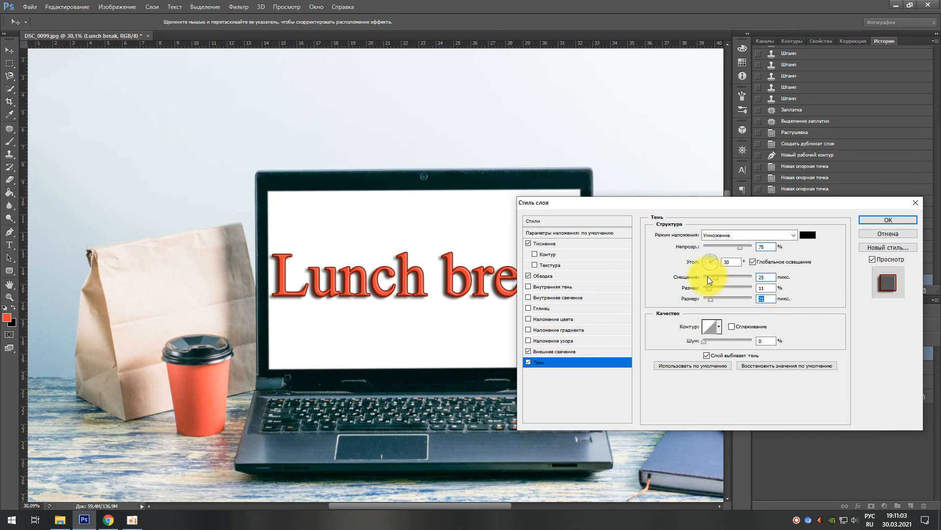
pyautogui.click(566, 350)
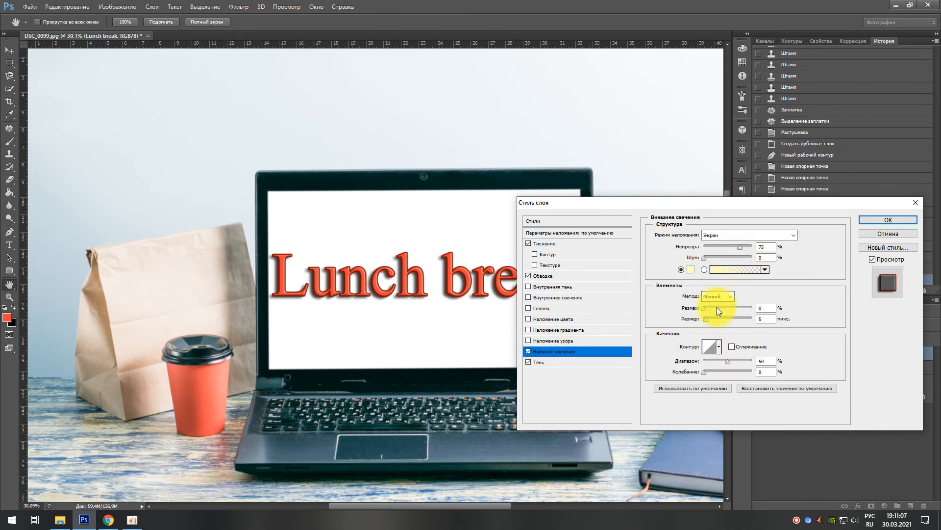
pyautogui.moveTo(705, 308)
pyautogui.mouseDown()
pyautogui.moveTo(719, 325)
pyautogui.moveTo(707, 323)
pyautogui.mouseUp()
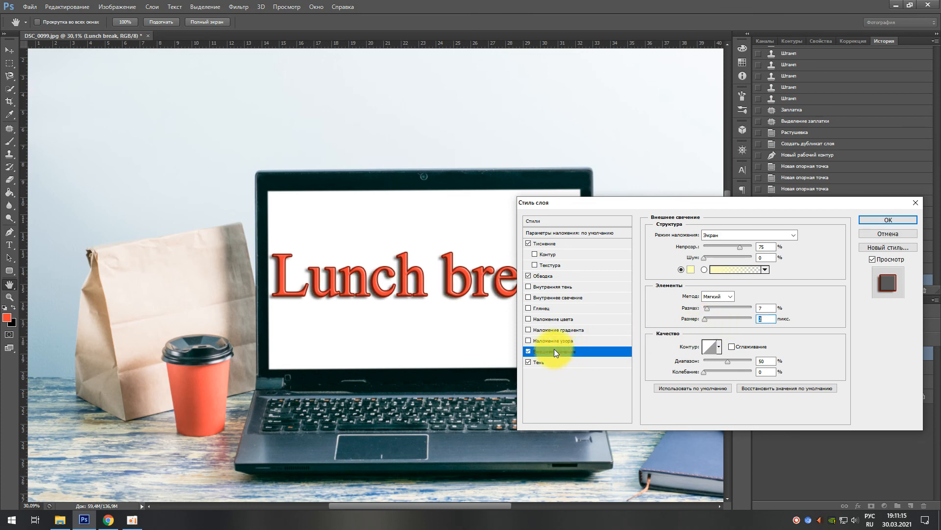
pyautogui.click(528, 351)
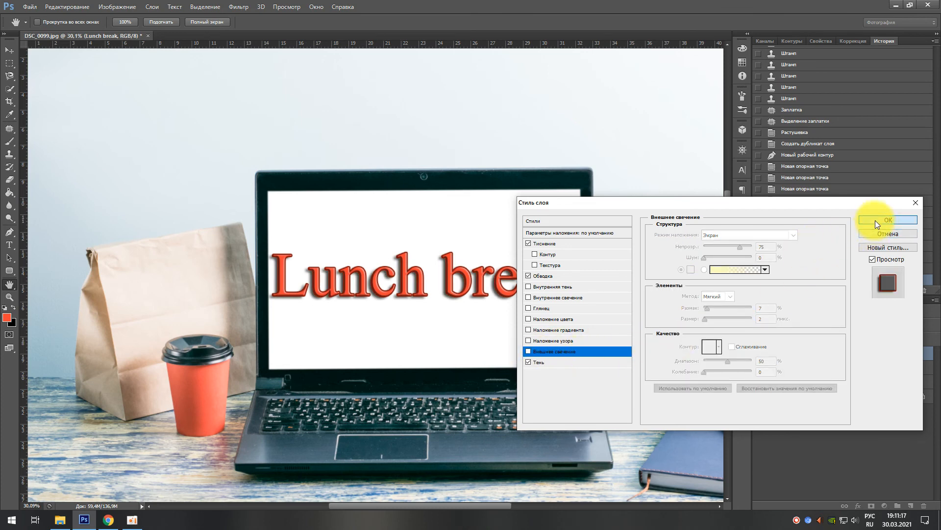
# Step: Apply the bevel, stroke and drop shadow layer style to the "Lunch break" text
pyautogui.click(875, 220)
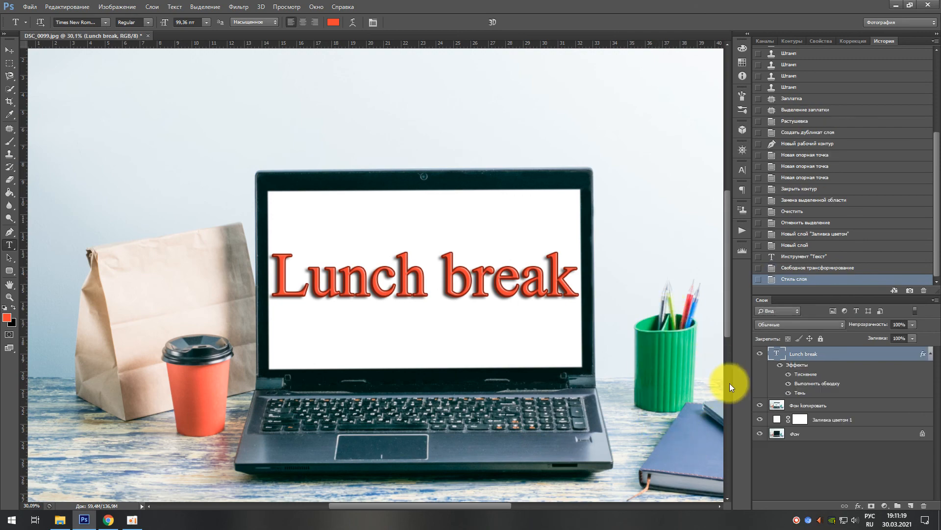
pyautogui.scroll(-5, 580, 361)
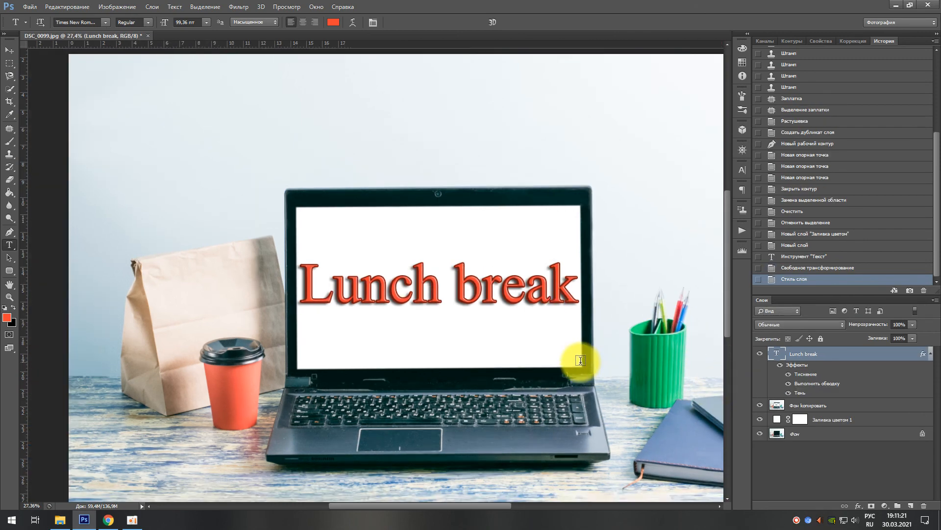
pyautogui.scroll(1, 580, 360)
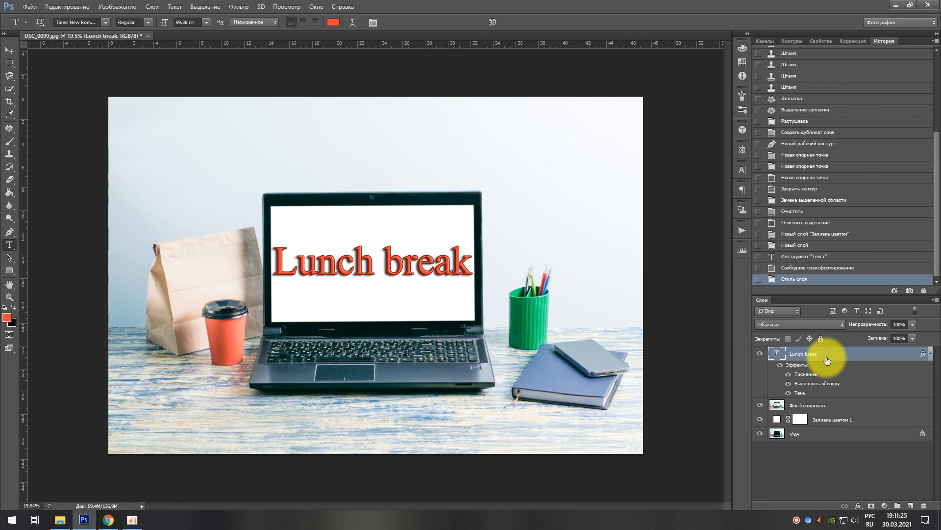
# Step: Free-transform the "Lunch break" text to 97.59% width and 98.51% height, nudge it slightly right on the laptop screen and apply it
pyautogui.hotkey('ctrl', 't')
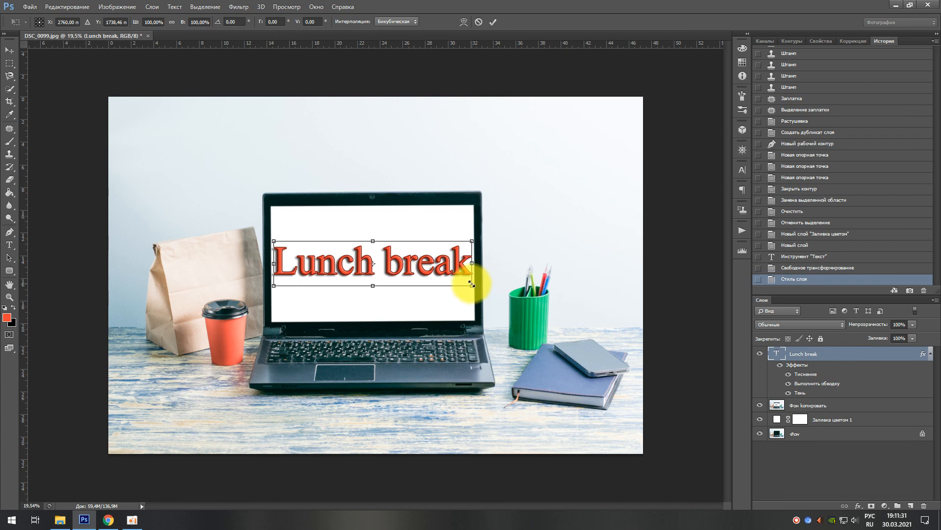
pyautogui.moveTo(470, 284); pyautogui.dragTo(469, 282)
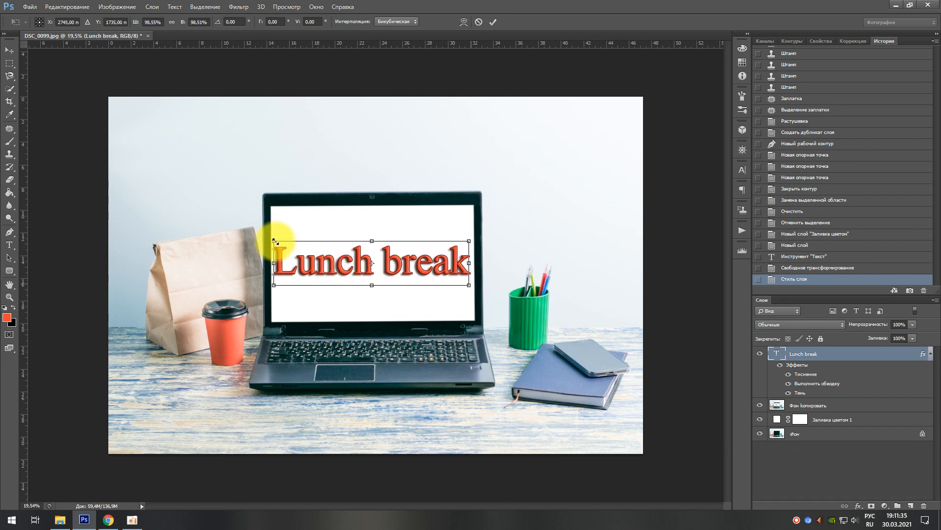
pyautogui.moveTo(276, 241); pyautogui.dragTo(279, 242)
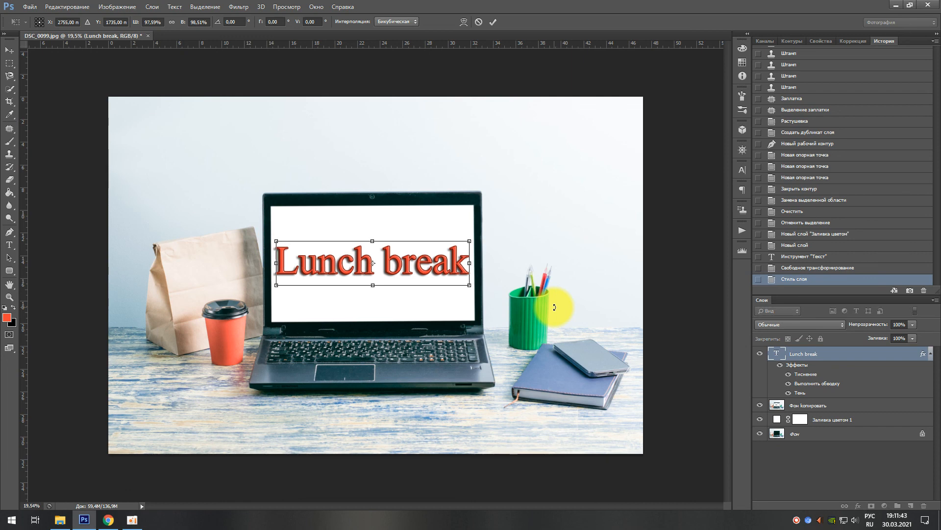
pyautogui.press('Right')
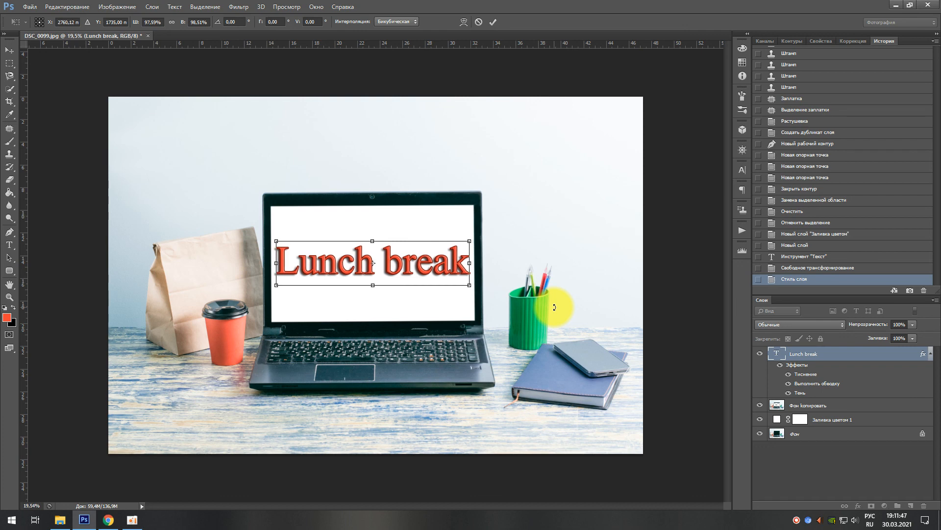
pyautogui.press('t')
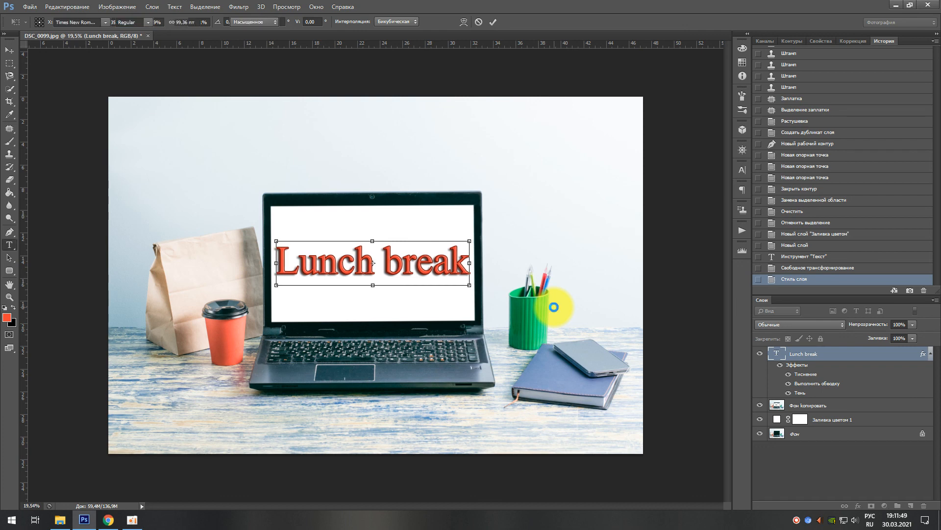
pyautogui.click(553, 306)
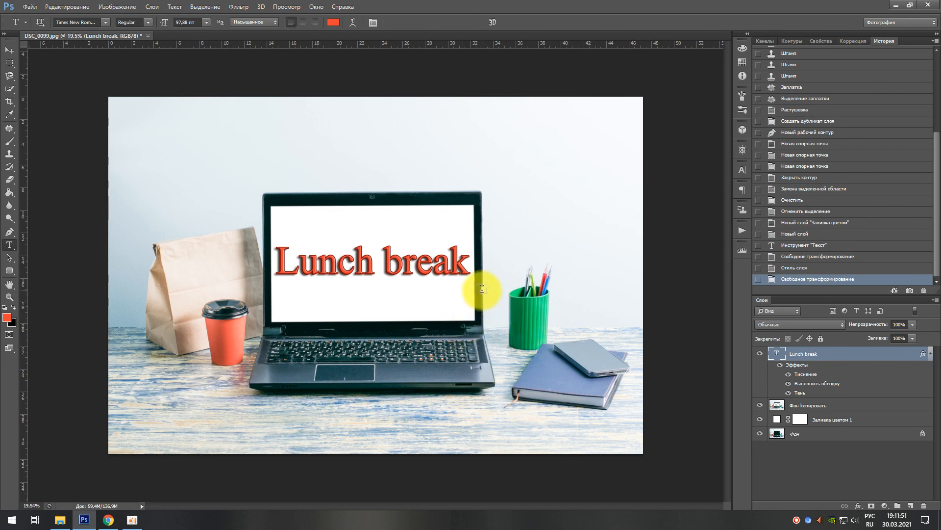
# Step: Merge all visible layers and save the image as a JPEG named DSC_00991 at quality 12 in the baseline standard format
pyautogui.scroll(1, 482, 289)
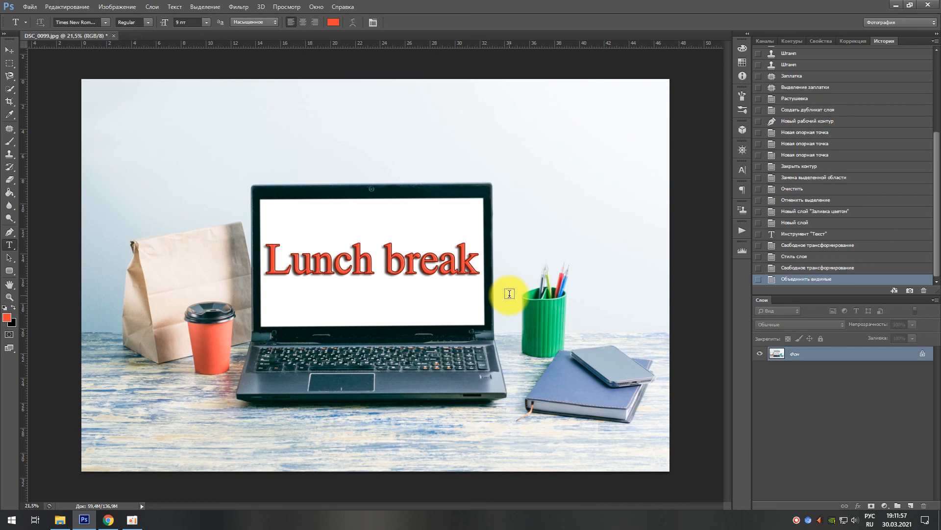
pyautogui.hotkey('ctrl', 'shift', 's')
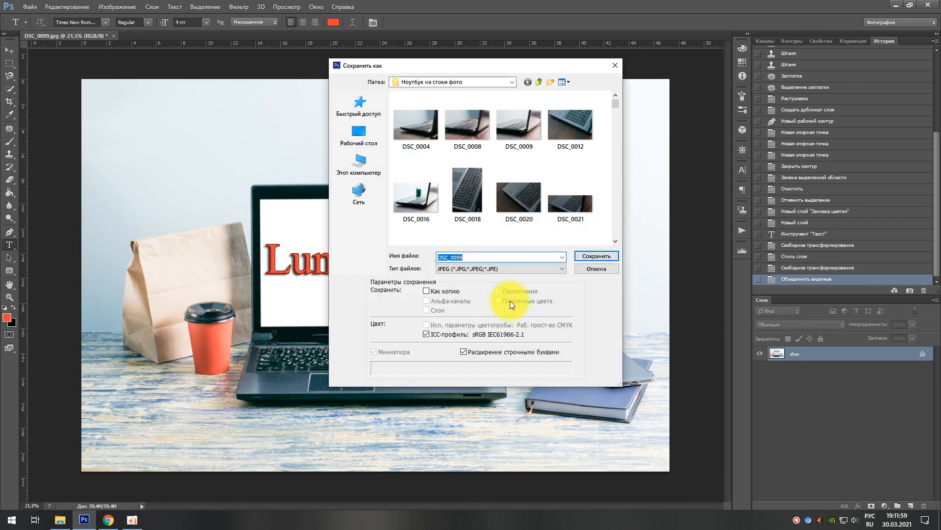
pyautogui.click(482, 256)
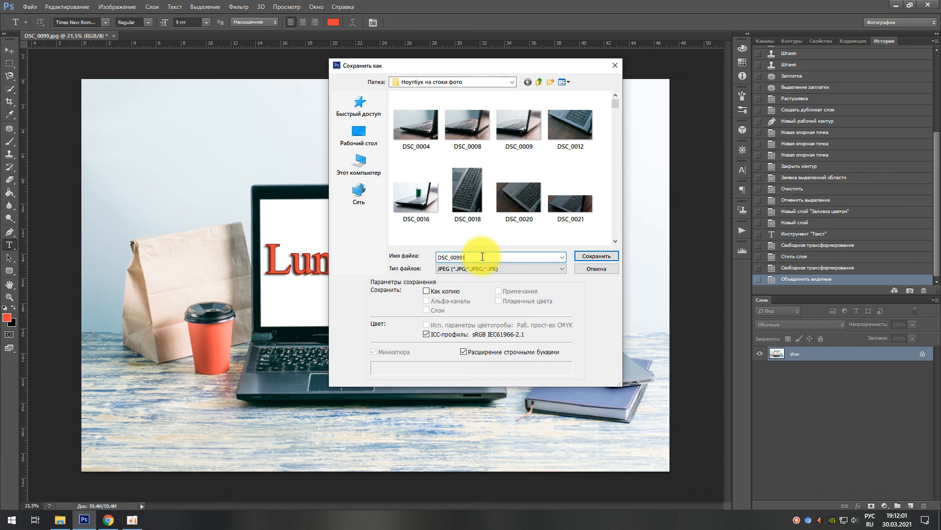
pyautogui.write('1')
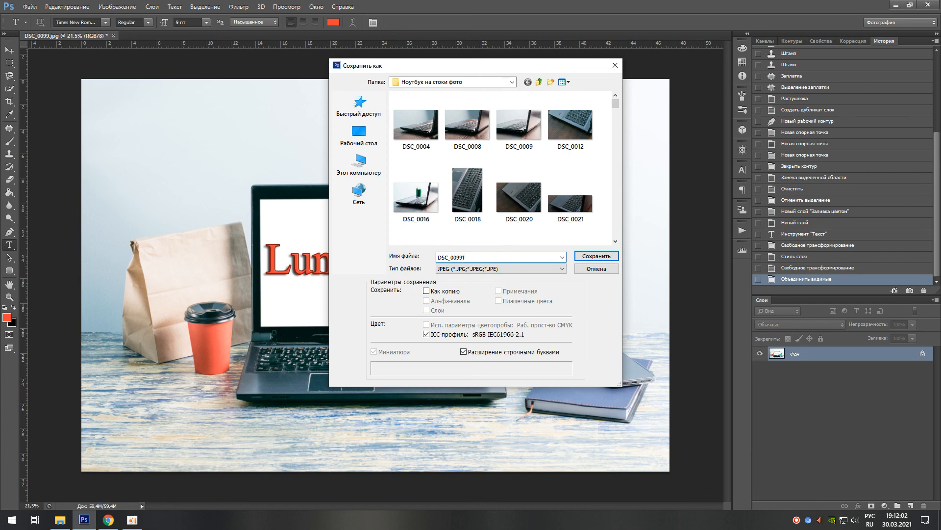
pyautogui.click(592, 257)
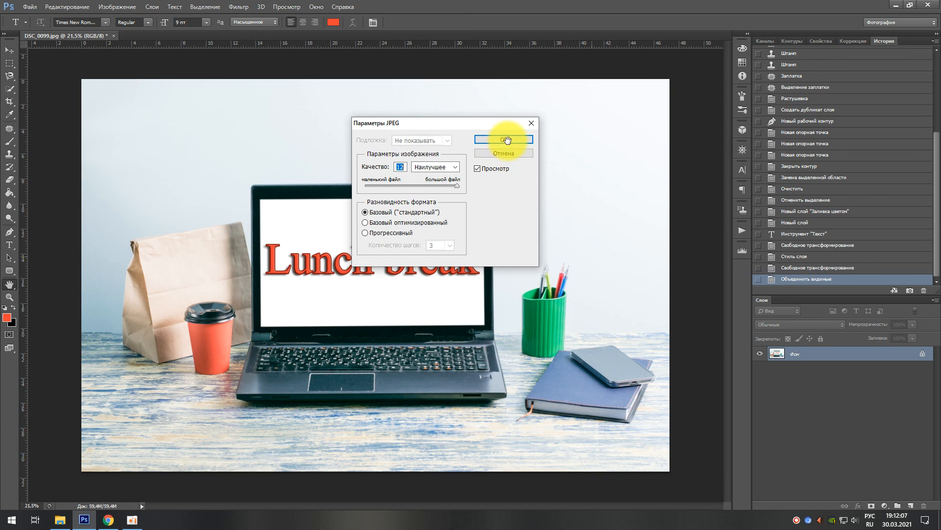
pyautogui.click(506, 140)
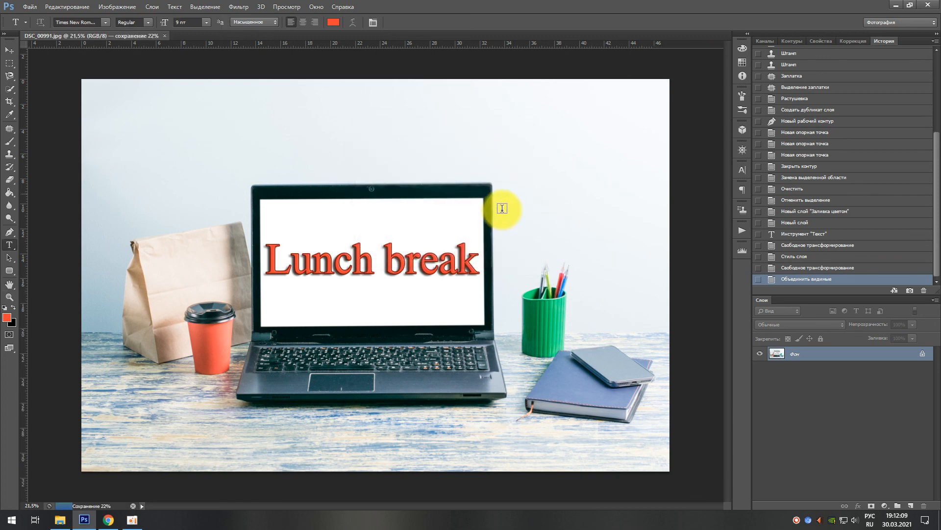